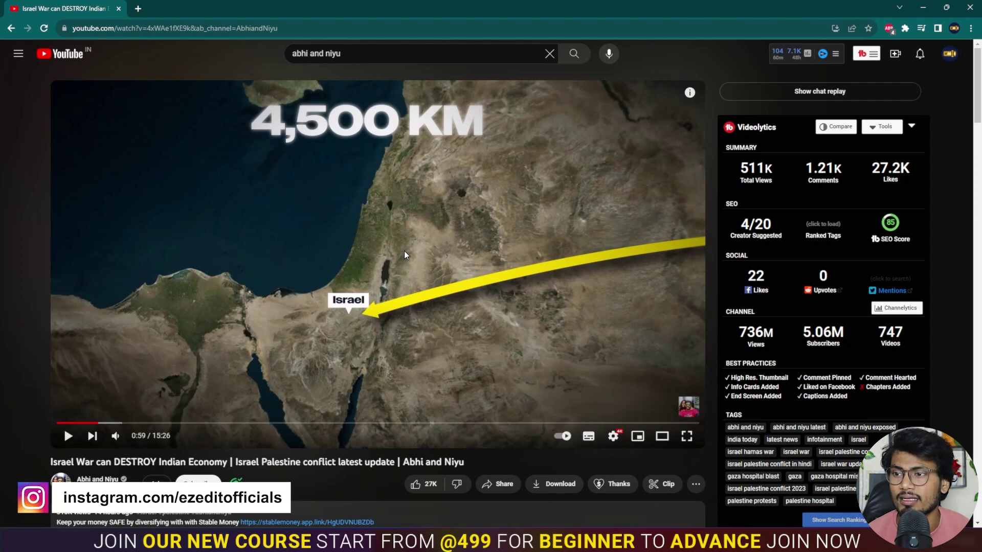
Rewind the reference clip and pause it at 1:00 on the yellow arrow arcing into Israel
{"action": "key", "text": "Left"}
{"action": "left_click", "coordinate": [404, 254]}
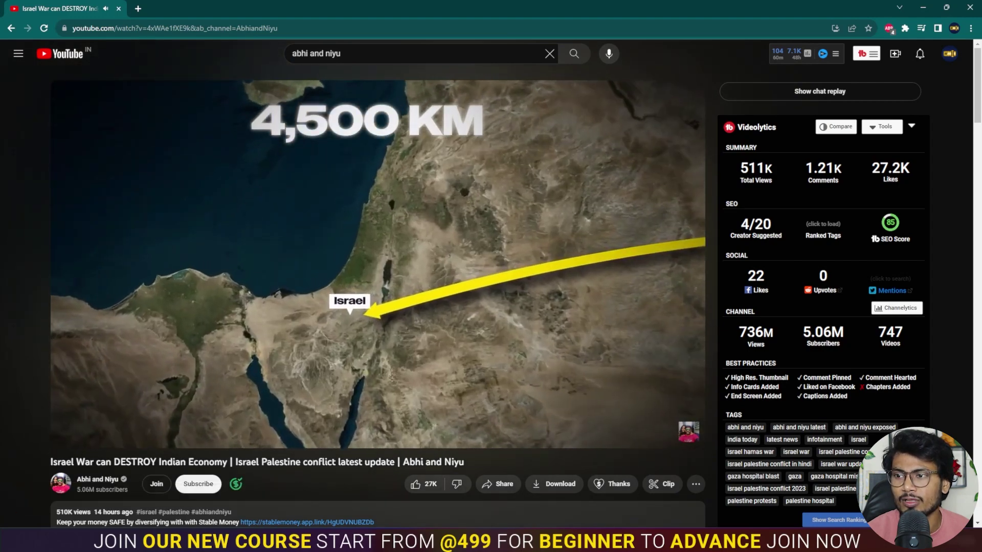
{"action": "left_click", "coordinate": [404, 251]}
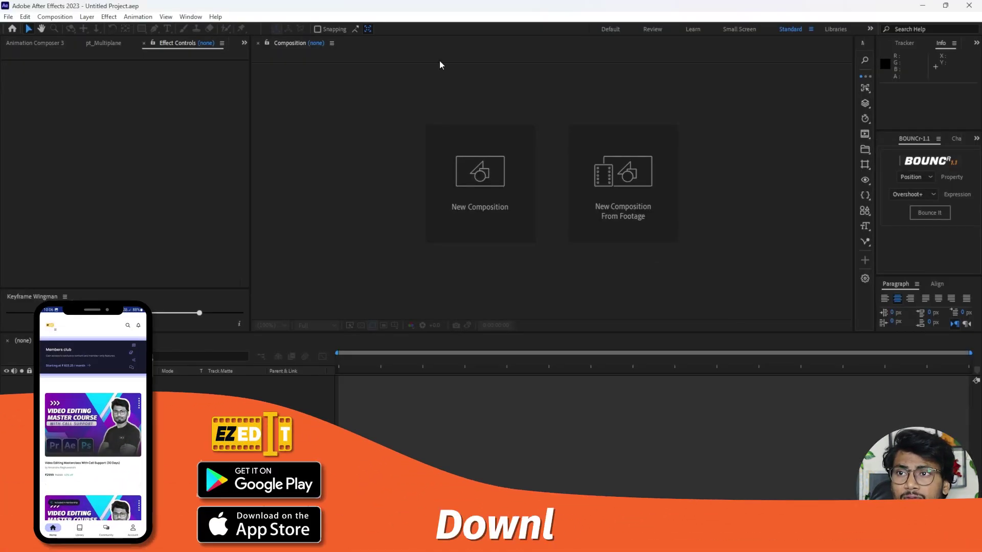
{"action": "left_click", "coordinate": [188, 16]}
Open GEOlayers 3 from Window > Extensions in a widened panel and start a new project
{"action": "mouse_move", "coordinate": [388, 46]}
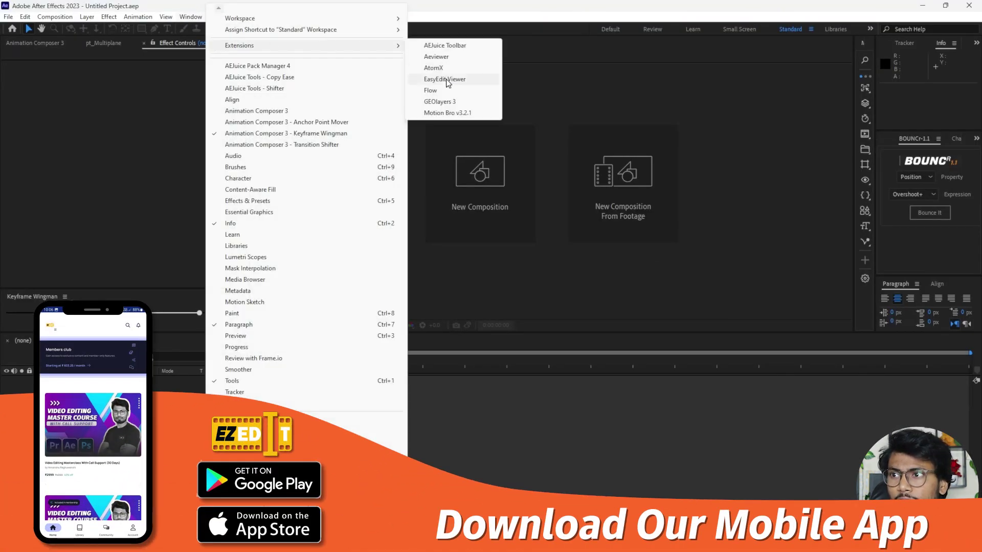
{"action": "left_click", "coordinate": [448, 106]}
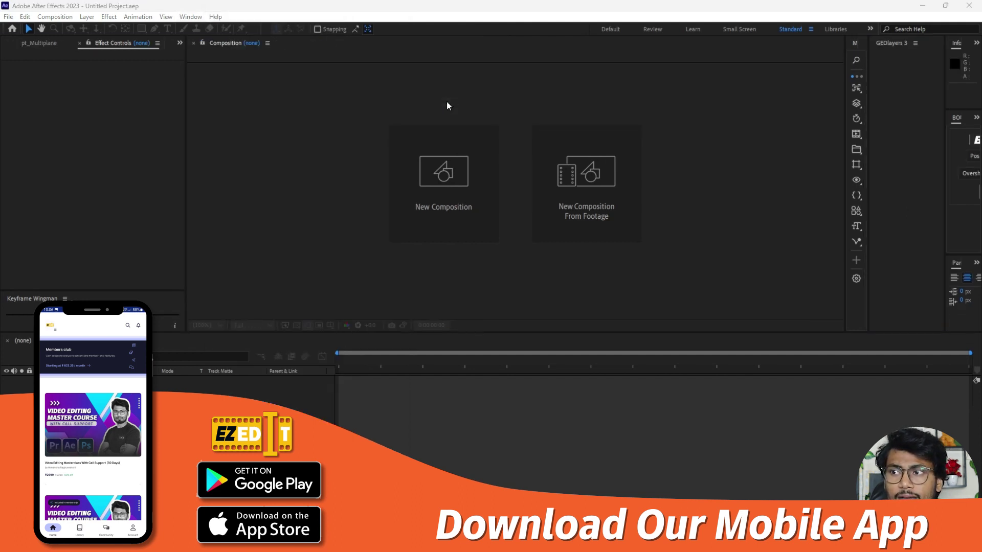
{"action": "left_click_drag", "start_coordinate": [858, 139], "coordinate": [723, 136]}
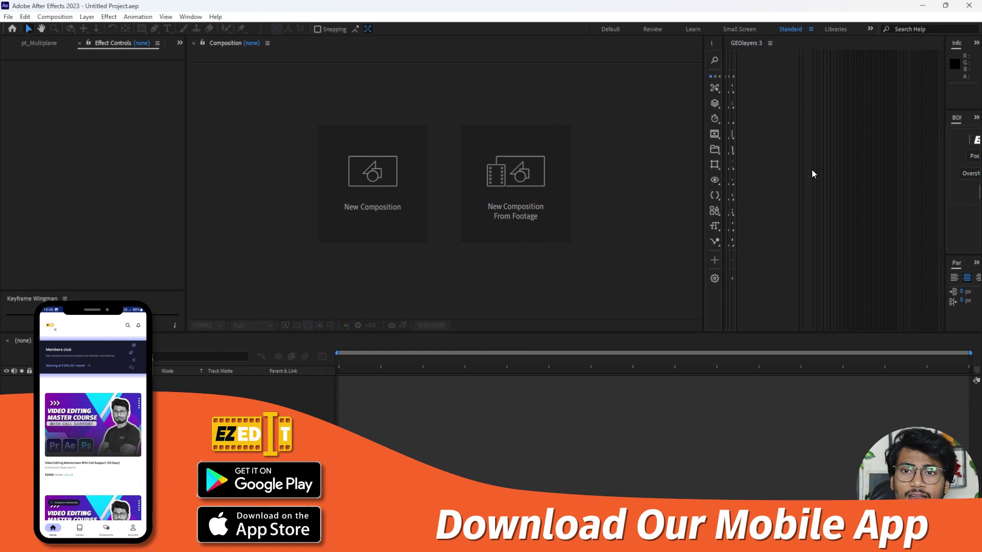
{"action": "left_click", "coordinate": [813, 174]}
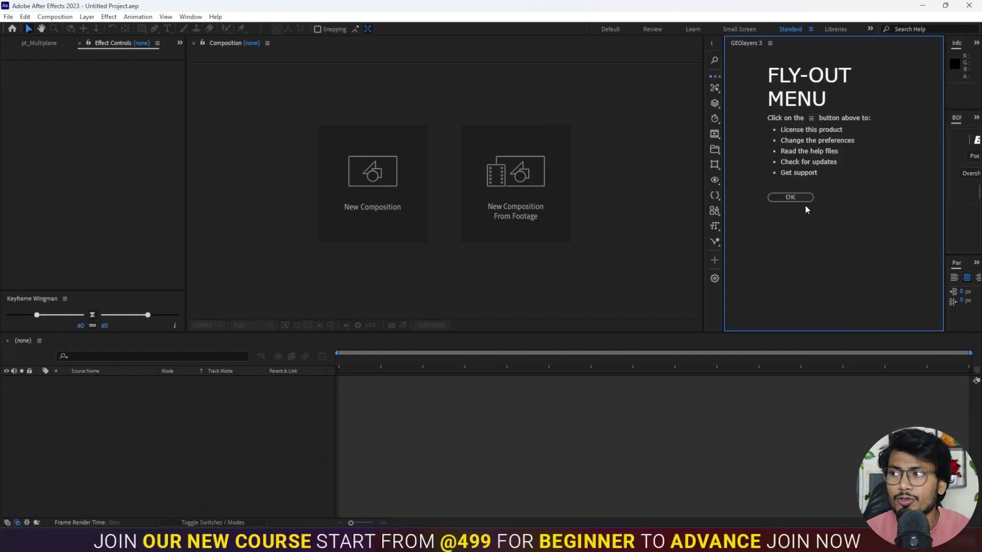
{"action": "left_click", "coordinate": [792, 197]}
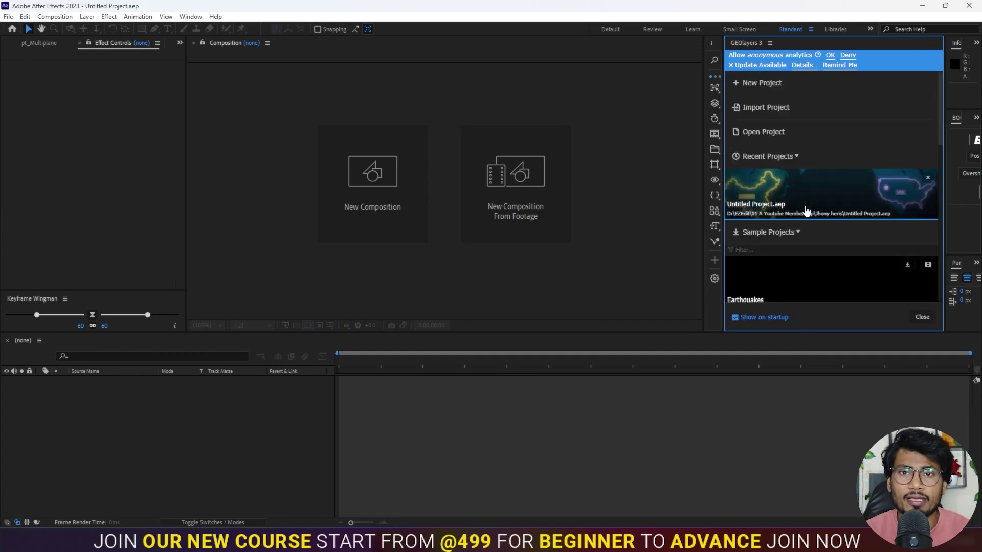
{"action": "left_click", "coordinate": [767, 85]}
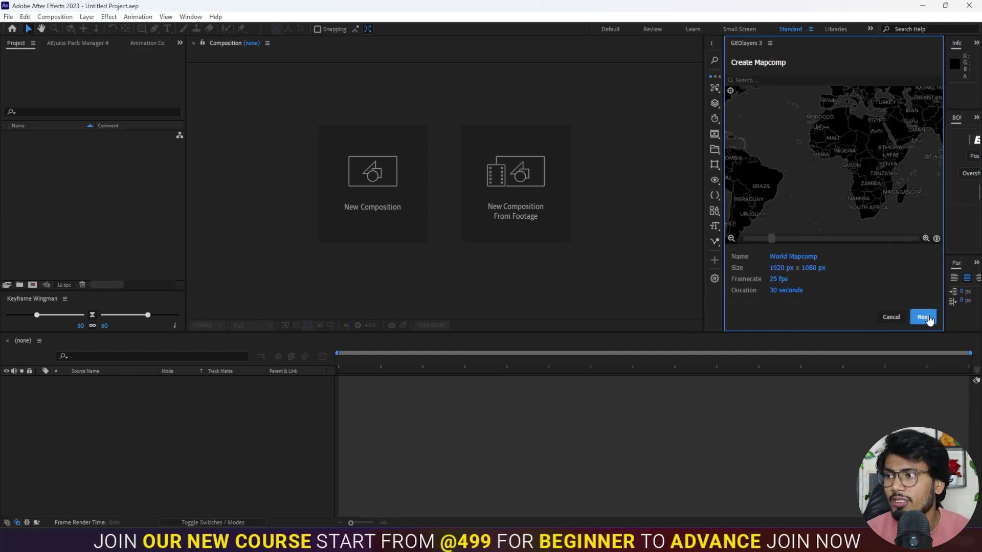
Create the World Mapcomp in the Bing Aerial satellite style and dismiss the Mapcomp hint
{"action": "left_click", "coordinate": [928, 318]}
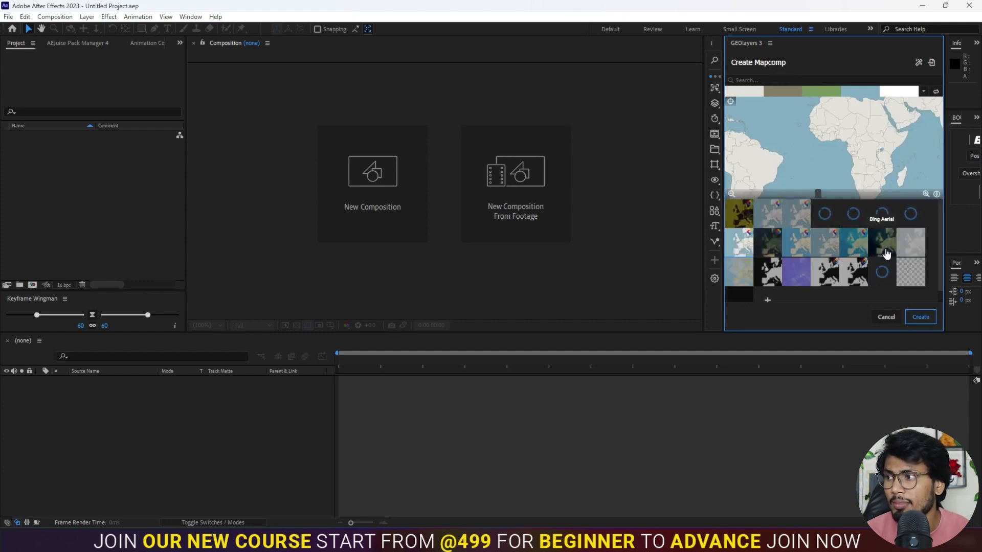
{"action": "left_click", "coordinate": [887, 249]}
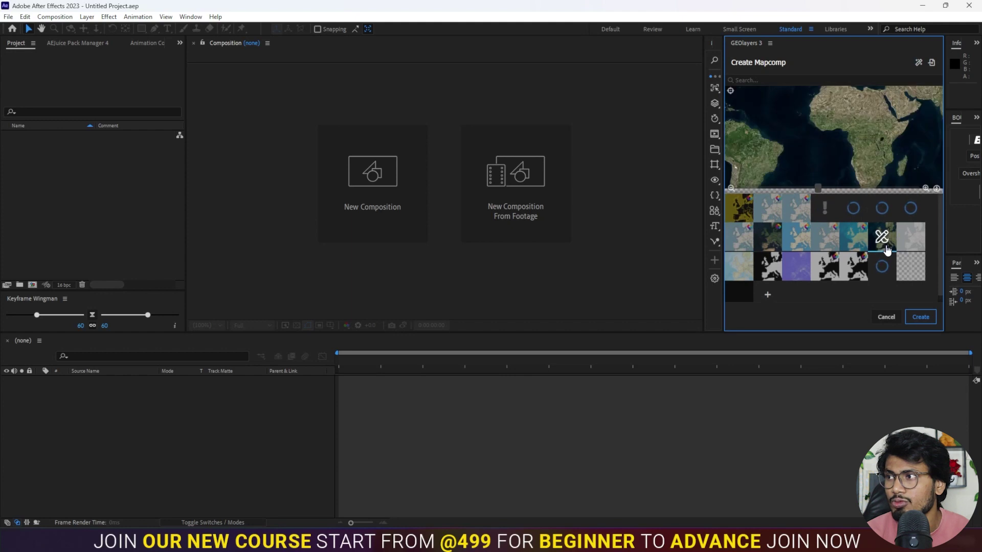
{"action": "left_click", "coordinate": [920, 317]}
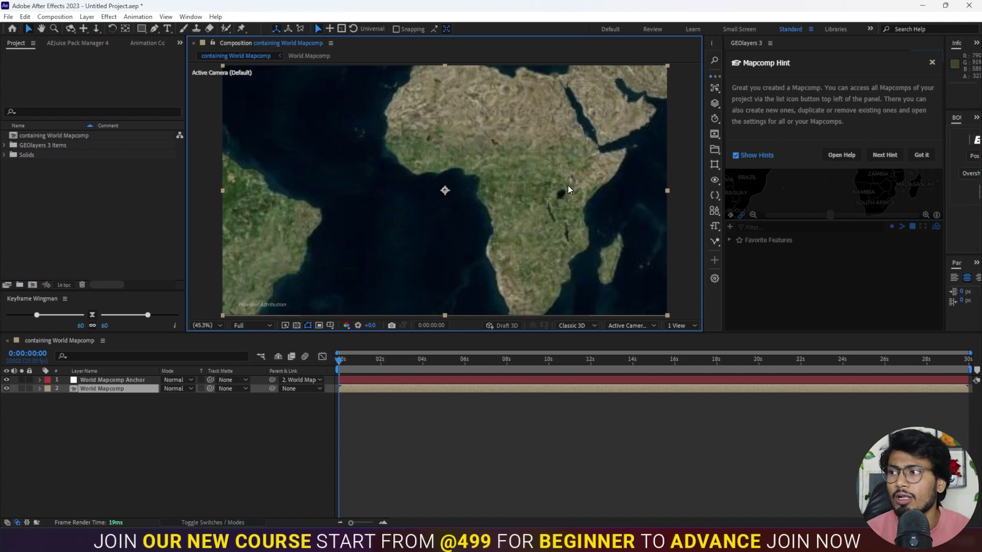
{"action": "left_click", "coordinate": [921, 155]}
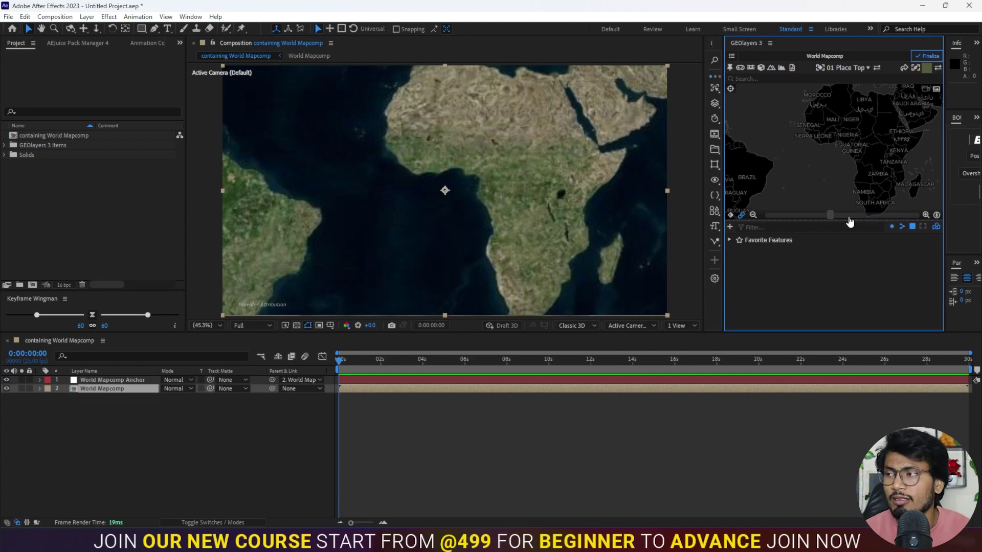
Pan and zoom the GEOlayers map preview so South Asia is centred on India
{"action": "left_click_drag", "start_coordinate": [883, 152], "coordinate": [839, 192]}
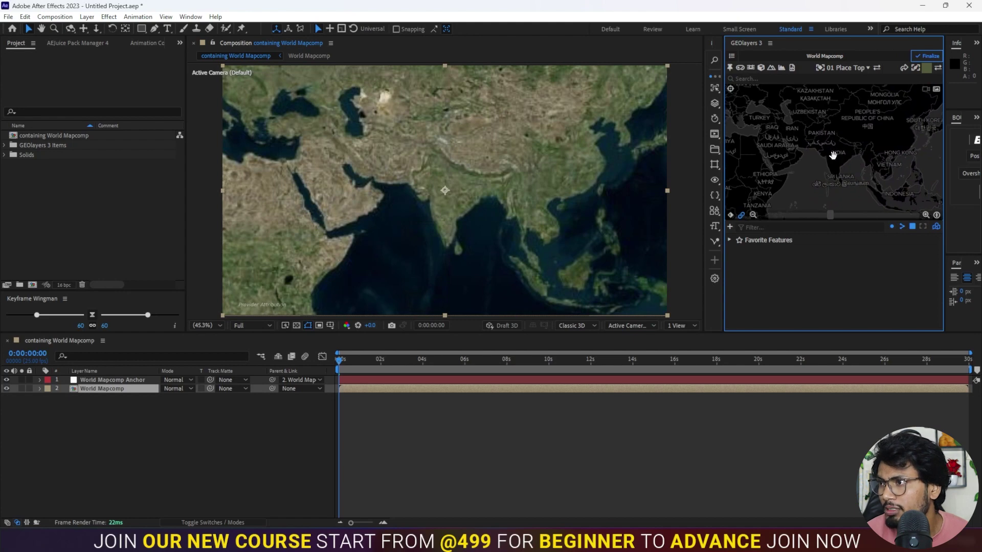
{"action": "scroll", "coordinate": [833, 155], "scroll_direction": "up", "scroll_amount": 5}
{"action": "scroll", "coordinate": [835, 155], "scroll_direction": "down", "scroll_amount": 3}
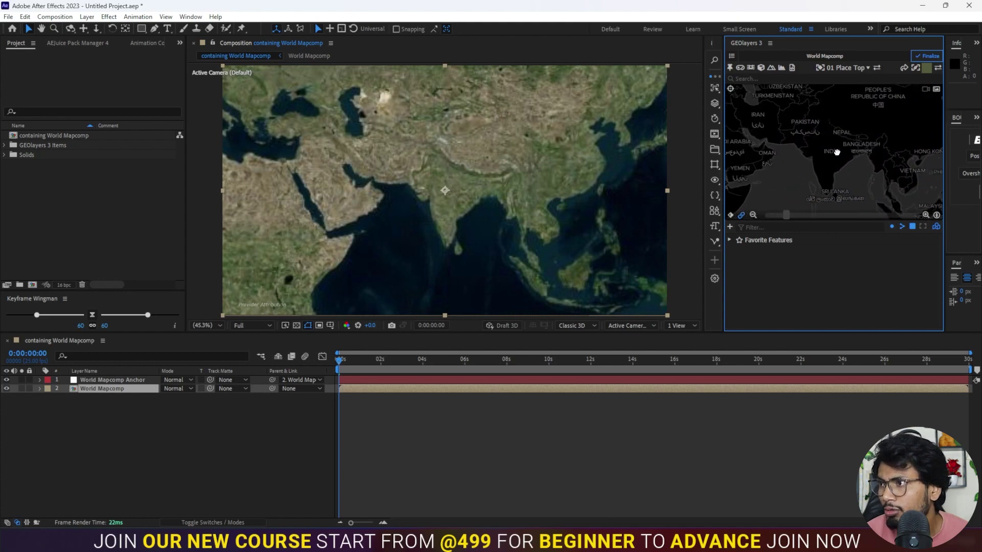
{"action": "left_click_drag", "start_coordinate": [843, 149], "coordinate": [844, 154]}
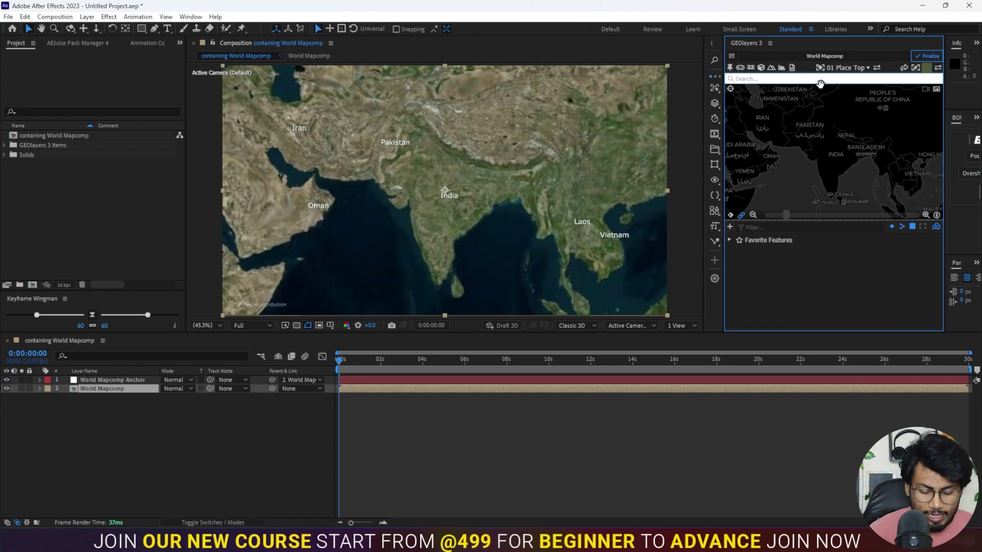
Search 'india', add the Sovereign Country result to Favorites, and add a pinned India label
{"action": "left_click", "coordinate": [820, 80]}
{"action": "type", "text": "india"}
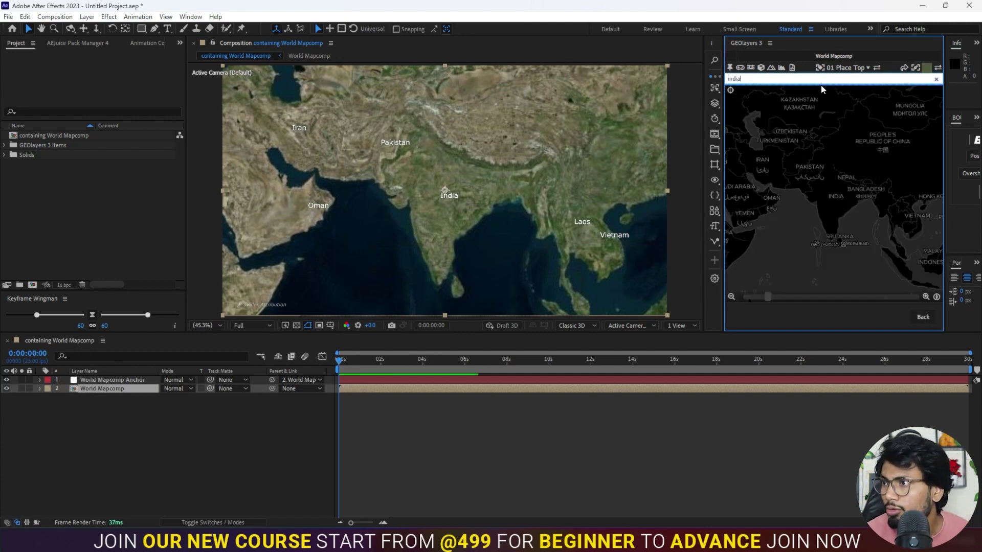
{"action": "key", "text": "Return"}
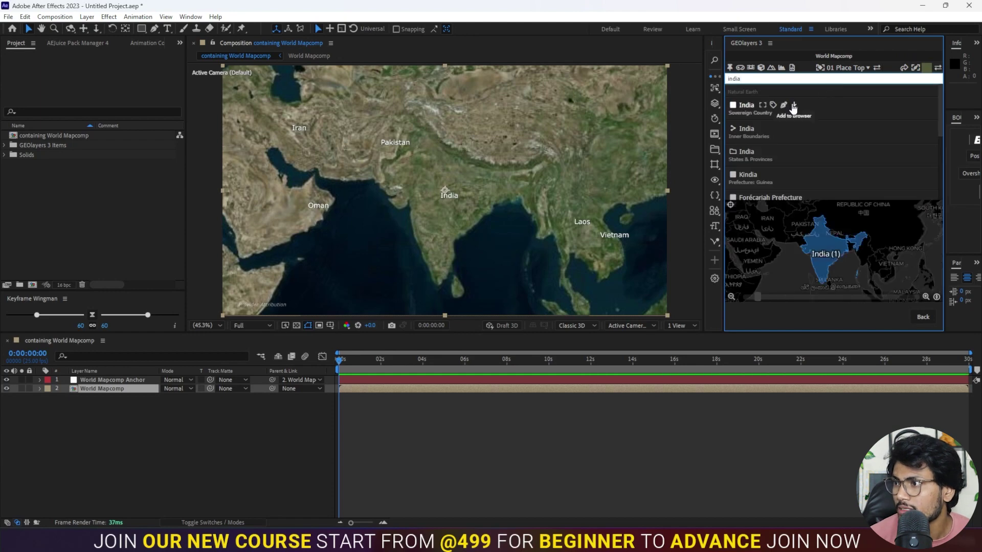
{"action": "left_click", "coordinate": [790, 106]}
{"action": "left_click", "coordinate": [764, 325]}
{"action": "left_click", "coordinate": [767, 310]}
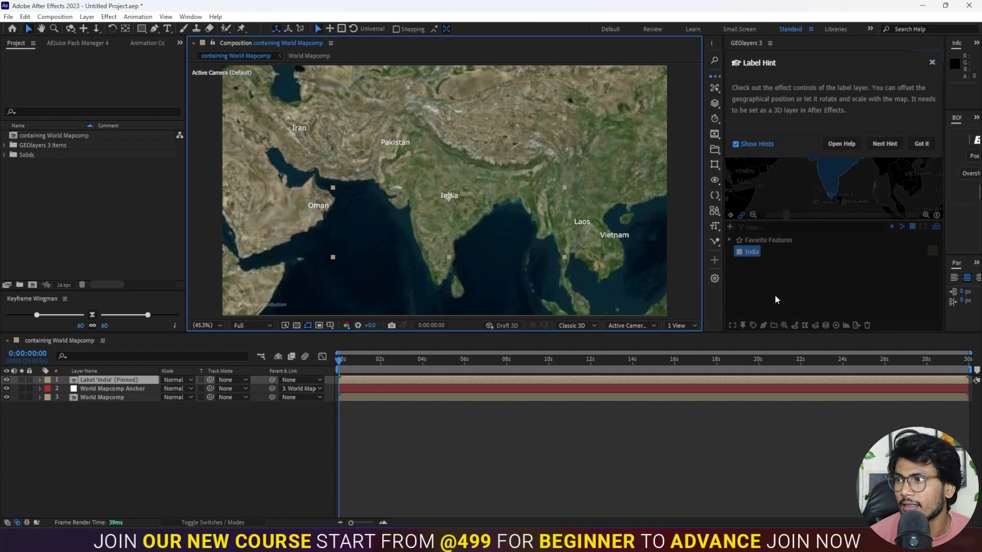
{"action": "left_click", "coordinate": [919, 145]}
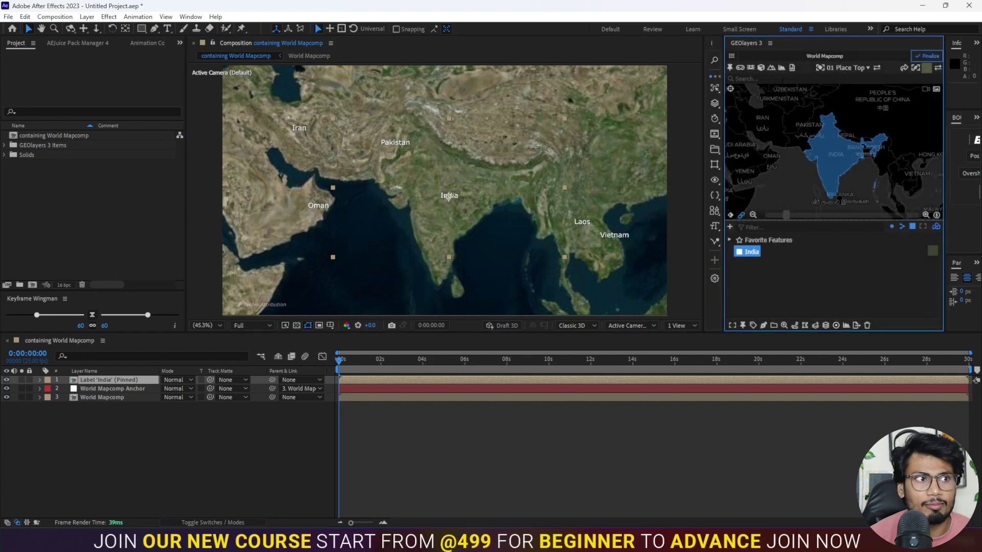
Check the YouTube reference video, then begin a GEOlayers search for Israel
{"action": "mouse_move", "coordinate": [502, 542]}
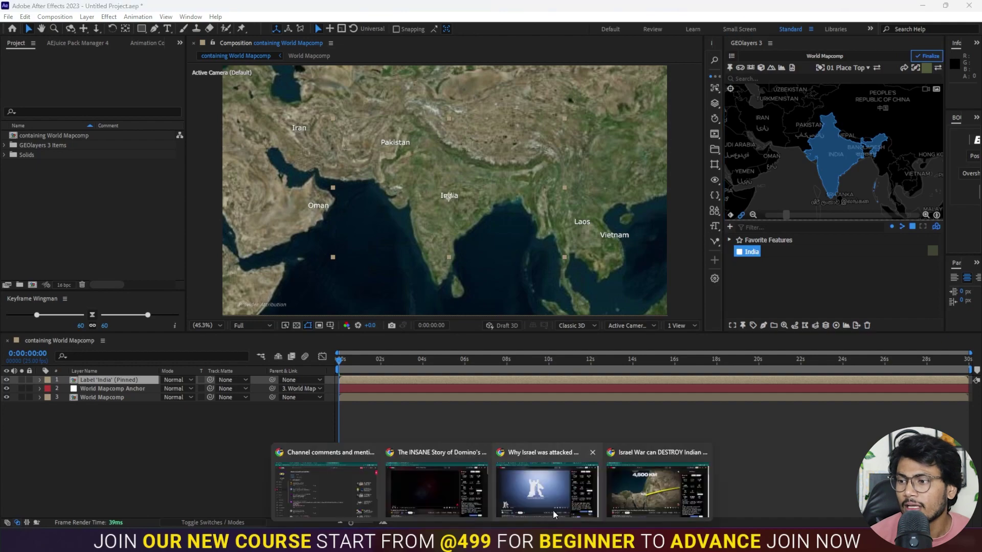
{"action": "left_click", "coordinate": [640, 496]}
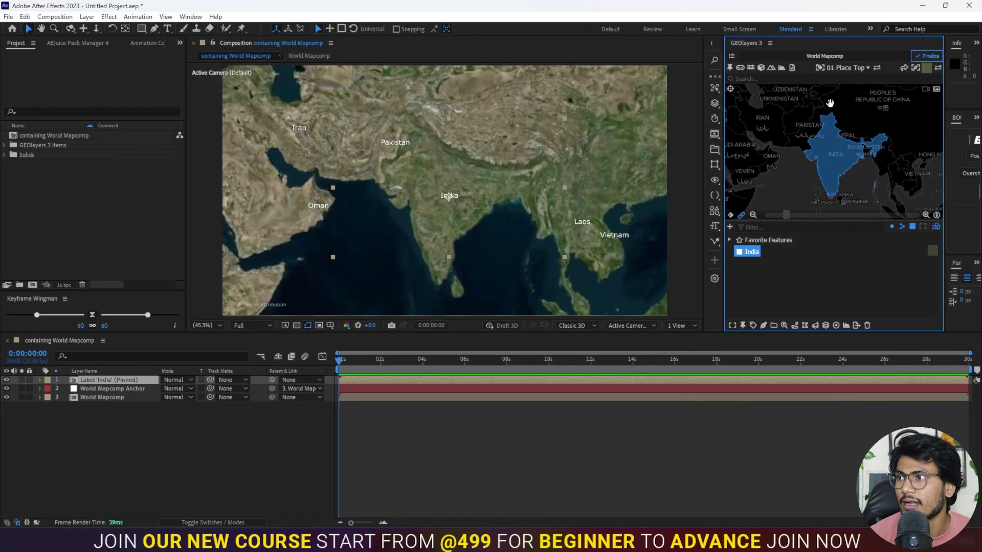
{"action": "left_click", "coordinate": [785, 79]}
Add Israel to the favourite features and give the map a pinned Israel label
{"action": "type", "text": "Israel"}
{"action": "left_click", "coordinate": [799, 101]}
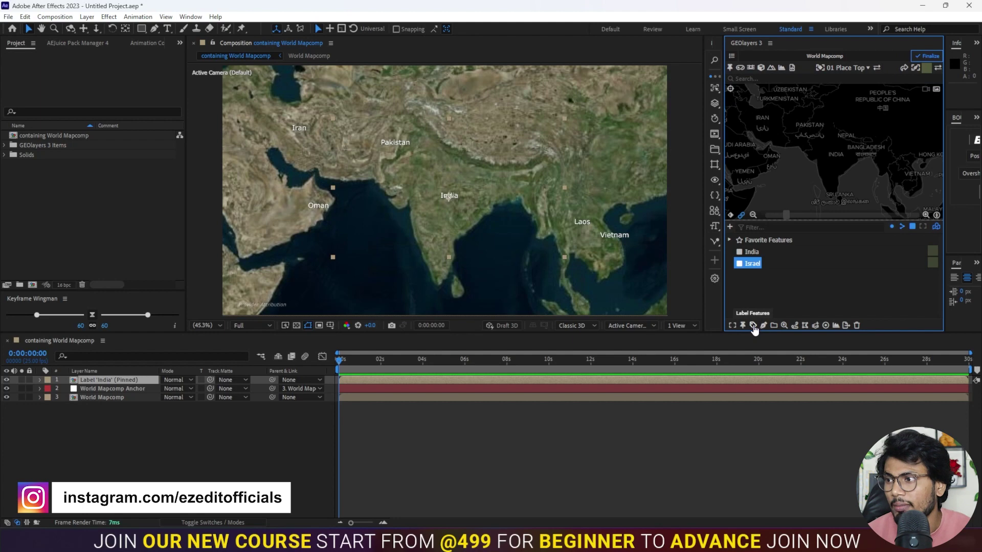
{"action": "left_click", "coordinate": [753, 326]}
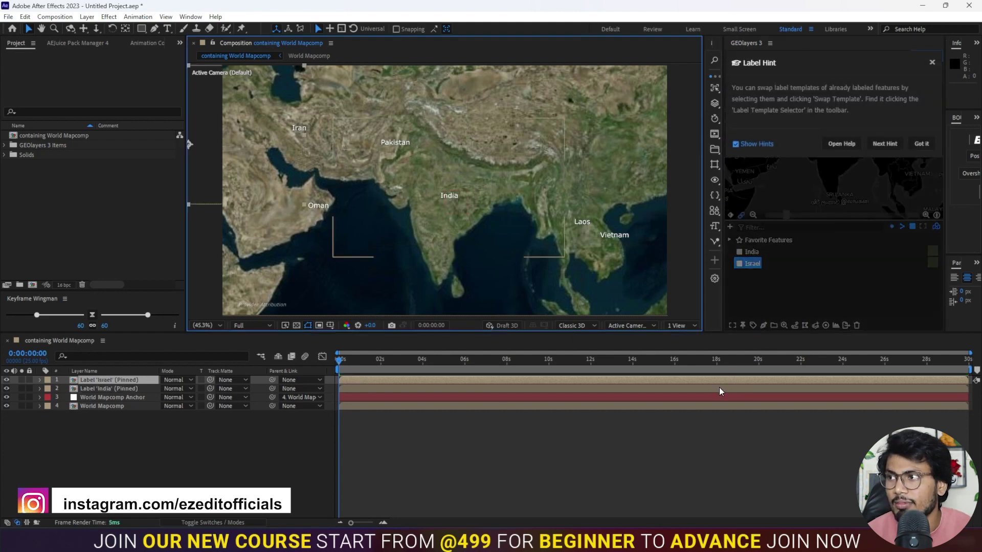
{"action": "left_click", "coordinate": [921, 144]}
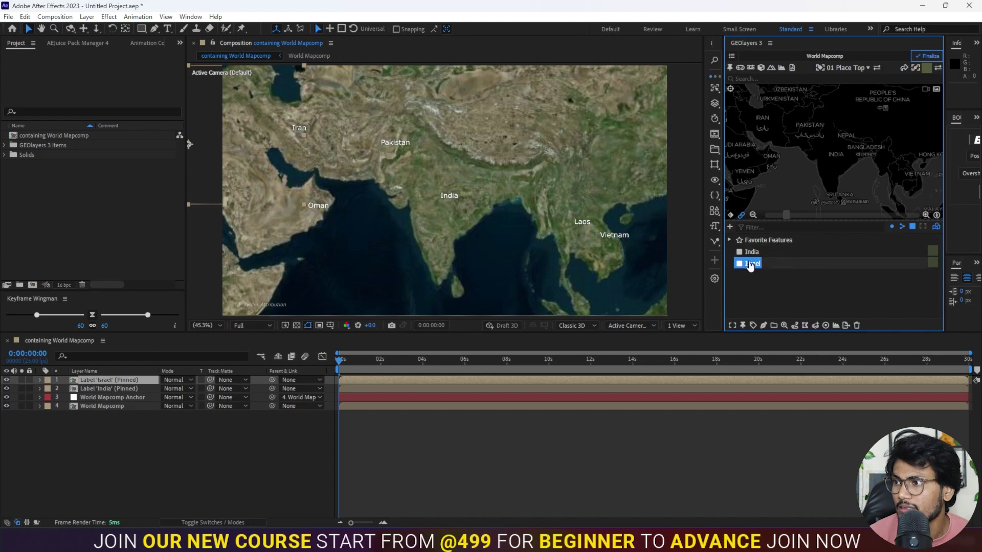
Reframe the map closer on India and keyframe its latitude, longitude and zoom at 0:00
{"action": "scroll", "coordinate": [810, 165], "scroll_direction": "down", "scroll_amount": 2}
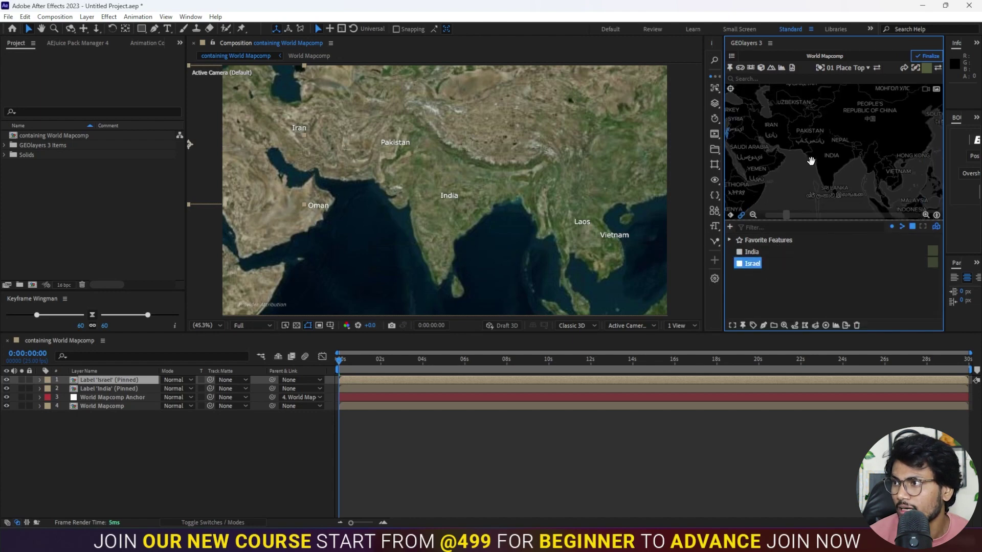
{"action": "scroll", "coordinate": [810, 161], "scroll_direction": "up", "scroll_amount": 2}
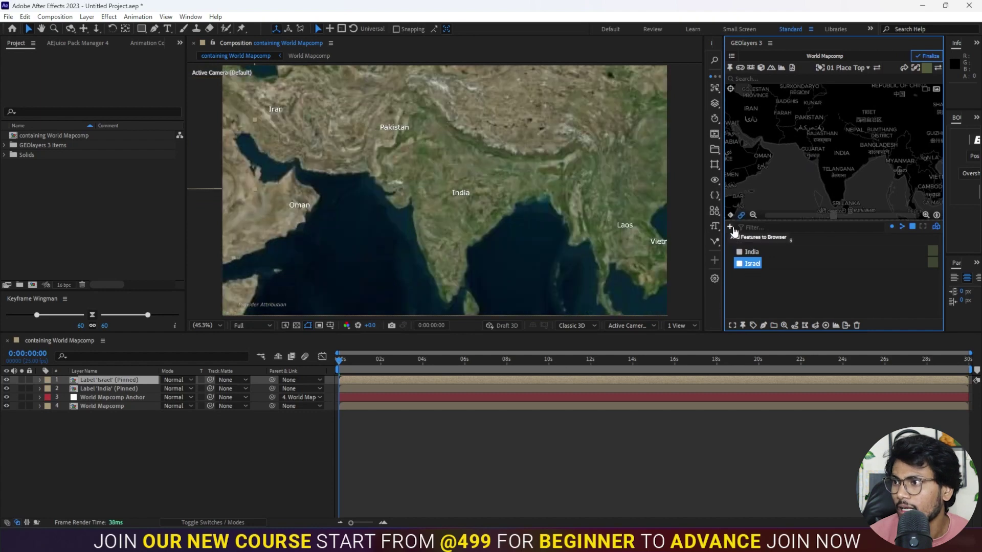
{"action": "left_click_drag", "start_coordinate": [825, 168], "coordinate": [832, 151]}
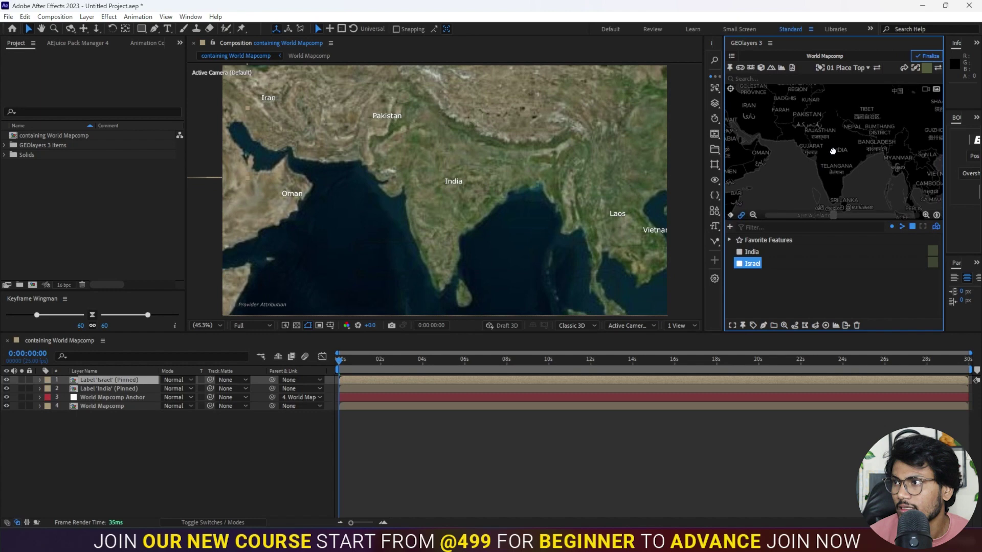
{"action": "left_click", "coordinate": [730, 215]}
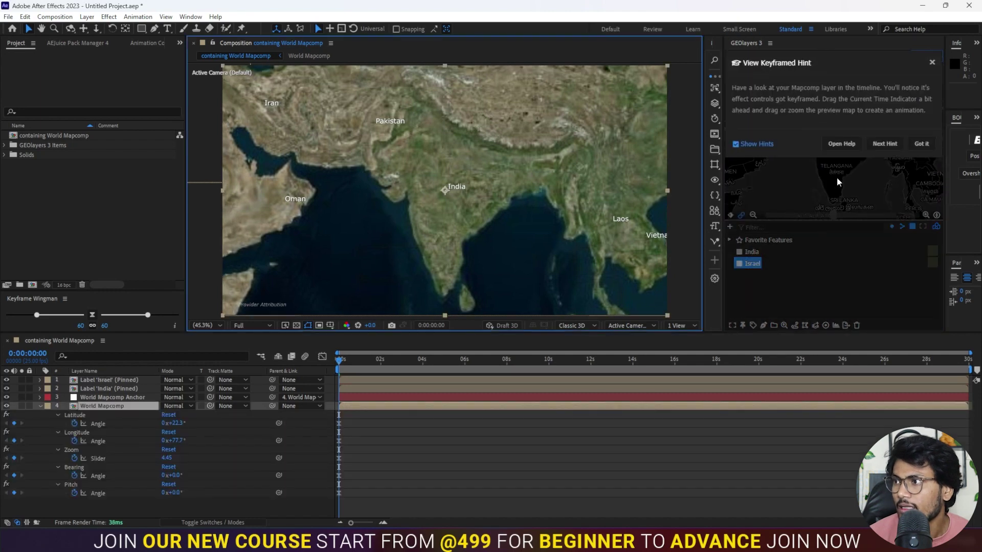
At about 2 seconds, pan and zoom the map onto Israel and keyframe that view
{"action": "left_click", "coordinate": [921, 144]}
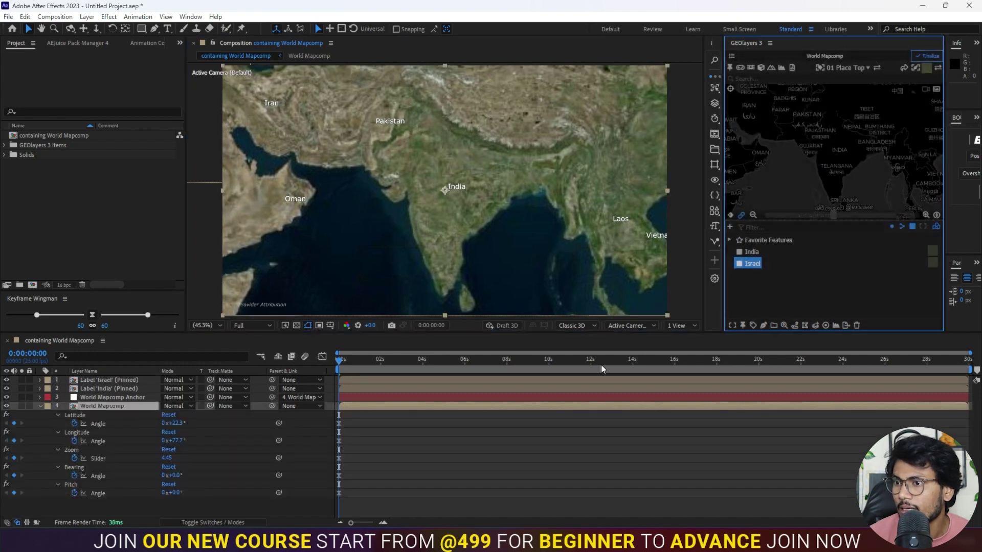
{"action": "left_click", "coordinate": [381, 368]}
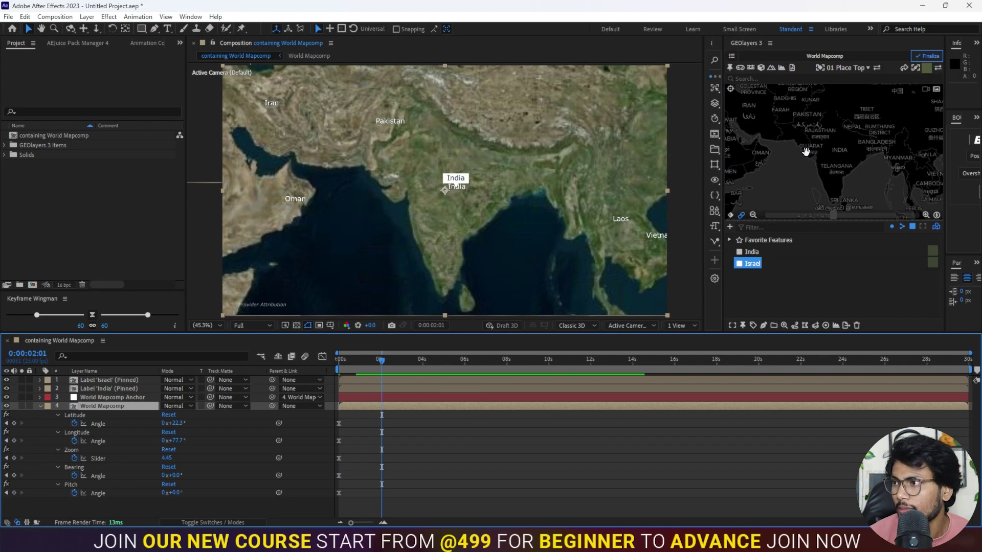
{"action": "left_click_drag", "start_coordinate": [805, 152], "coordinate": [855, 156]}
{"action": "left_click_drag", "start_coordinate": [767, 136], "coordinate": [817, 148]}
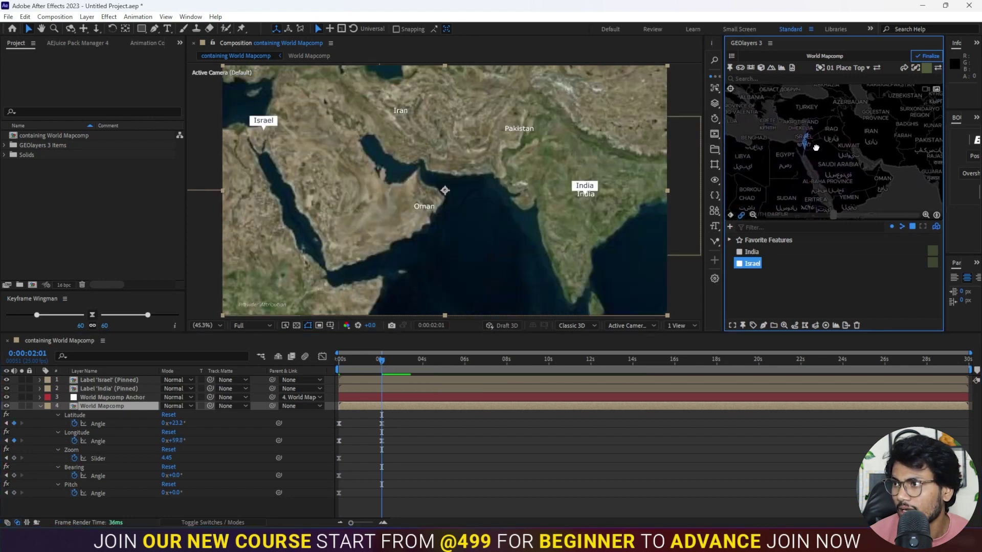
{"action": "scroll", "coordinate": [816, 145], "scroll_direction": "up", "scroll_amount": 3}
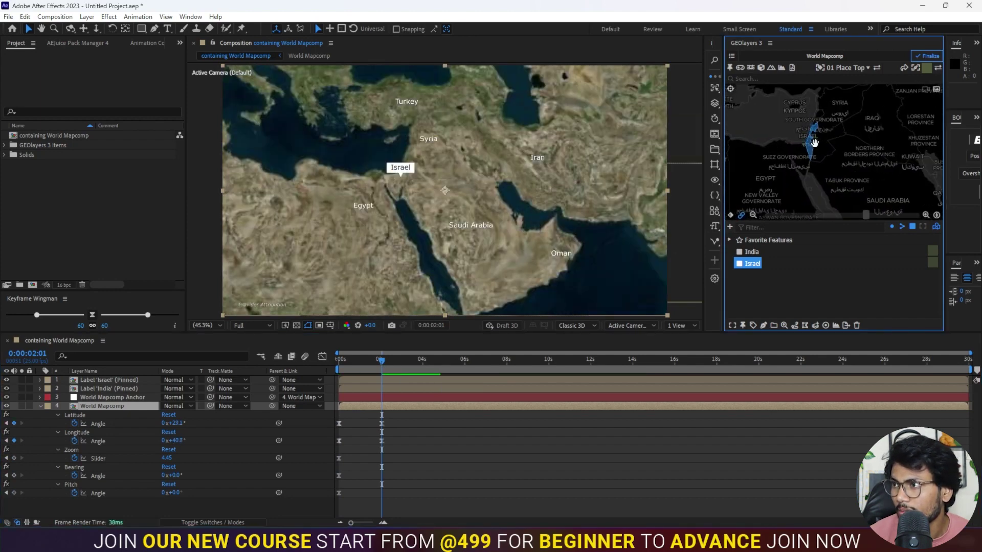
{"action": "scroll", "coordinate": [814, 143], "scroll_direction": "up", "scroll_amount": 2}
{"action": "left_click_drag", "start_coordinate": [814, 143], "coordinate": [836, 149]}
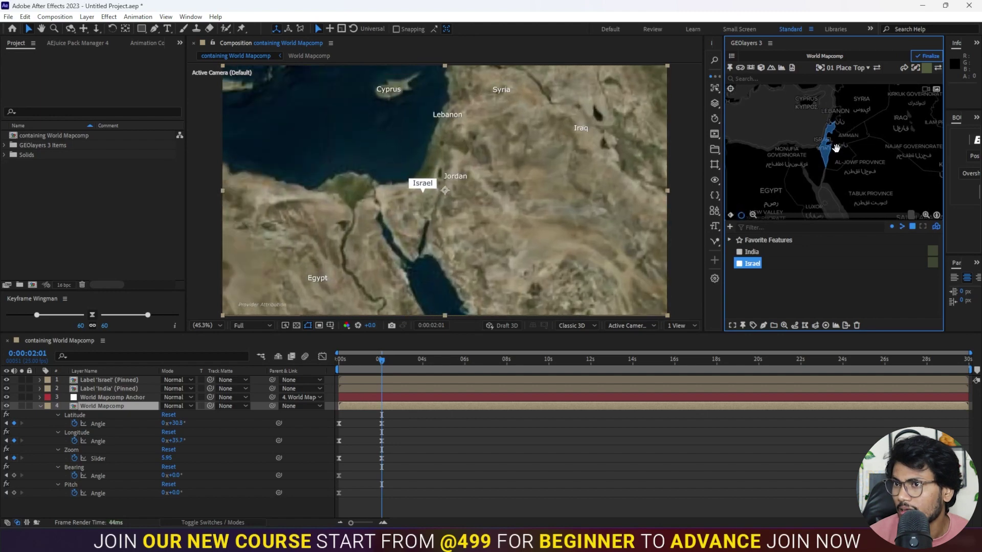
{"action": "scroll", "coordinate": [829, 149], "scroll_direction": "up", "scroll_amount": 2}
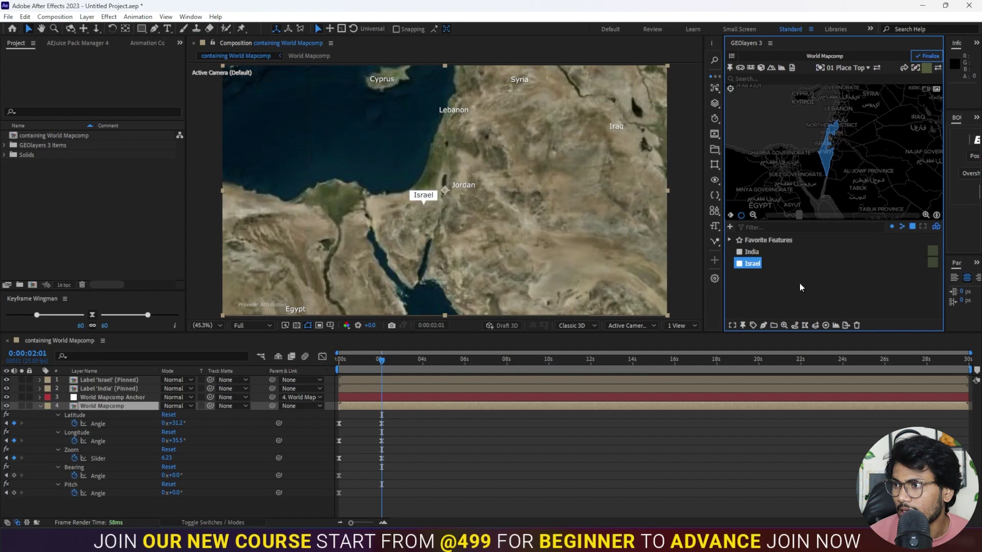
{"action": "left_click", "coordinate": [731, 216]}
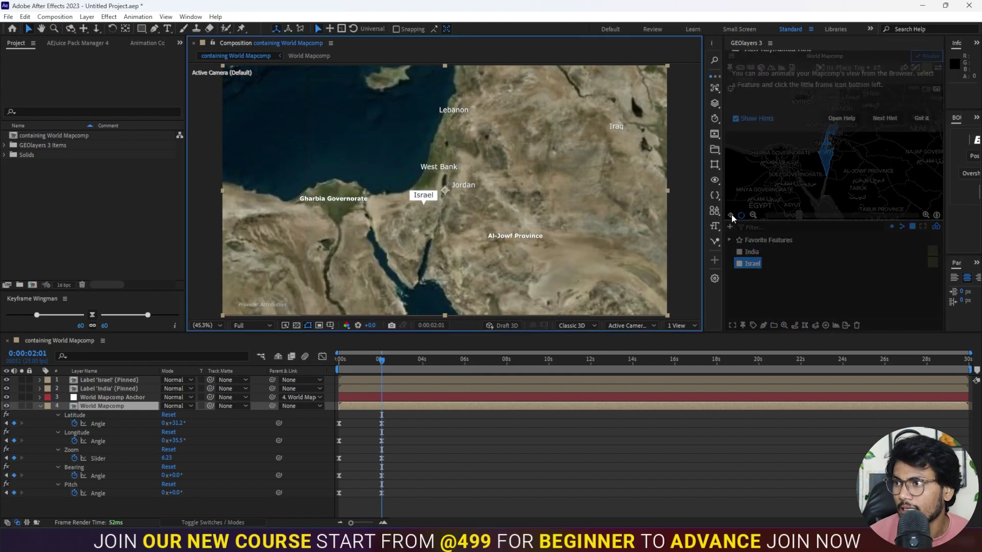
{"action": "left_click", "coordinate": [926, 134]}
At about 1 second, zoom out to frame Israel and India together at Zoom 4.15
{"action": "mouse_move", "coordinate": [381, 360]}
{"action": "left_mouse_down"}
{"action": "mouse_move", "coordinate": [328, 365]}
{"action": "mouse_move", "coordinate": [375, 366]}
{"action": "left_mouse_up"}
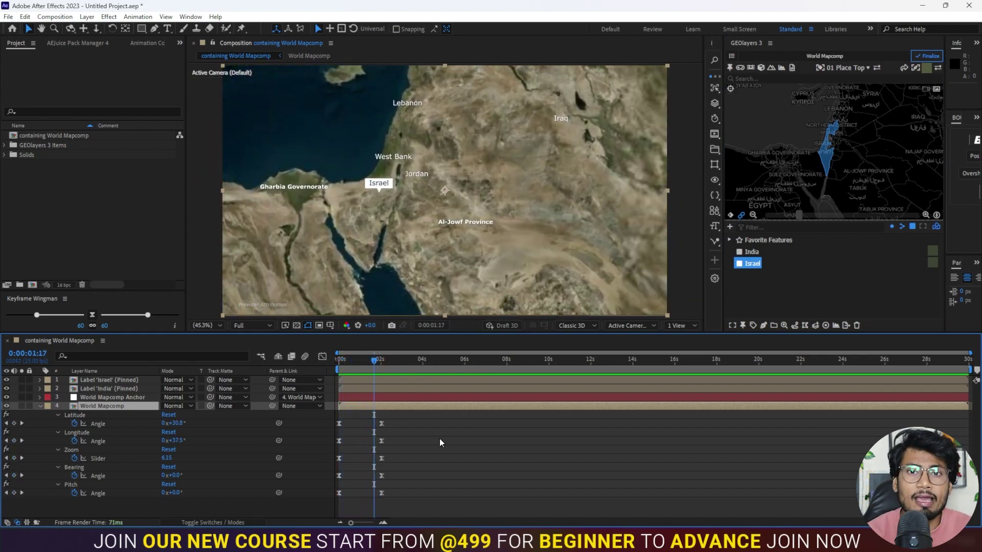
{"action": "left_click", "coordinate": [438, 442]}
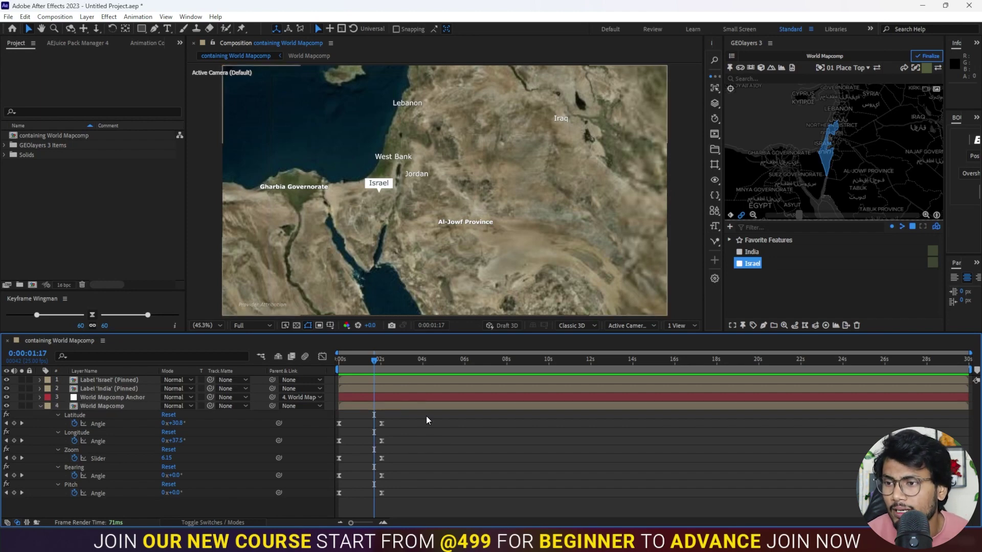
{"action": "left_click_drag", "start_coordinate": [372, 362], "coordinate": [364, 364]}
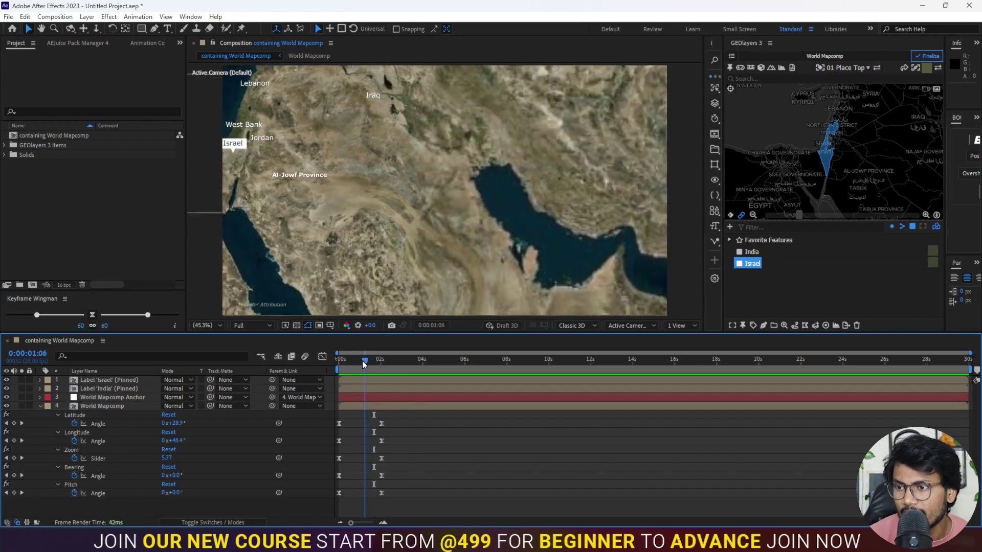
{"action": "scroll", "coordinate": [853, 156], "scroll_direction": "down", "scroll_amount": 2}
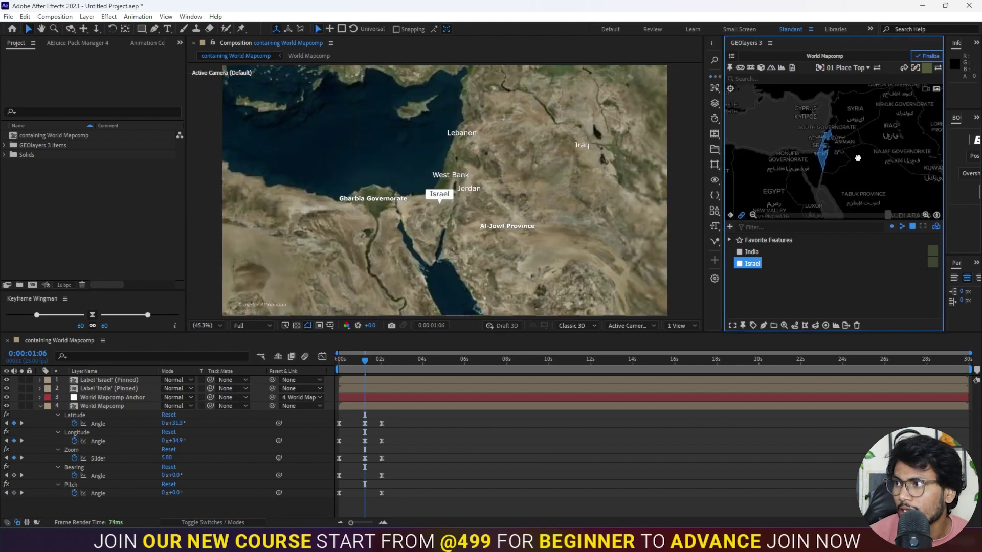
{"action": "left_click_drag", "start_coordinate": [900, 164], "coordinate": [862, 152]}
{"action": "scroll", "coordinate": [863, 153], "scroll_direction": "down", "scroll_amount": 2}
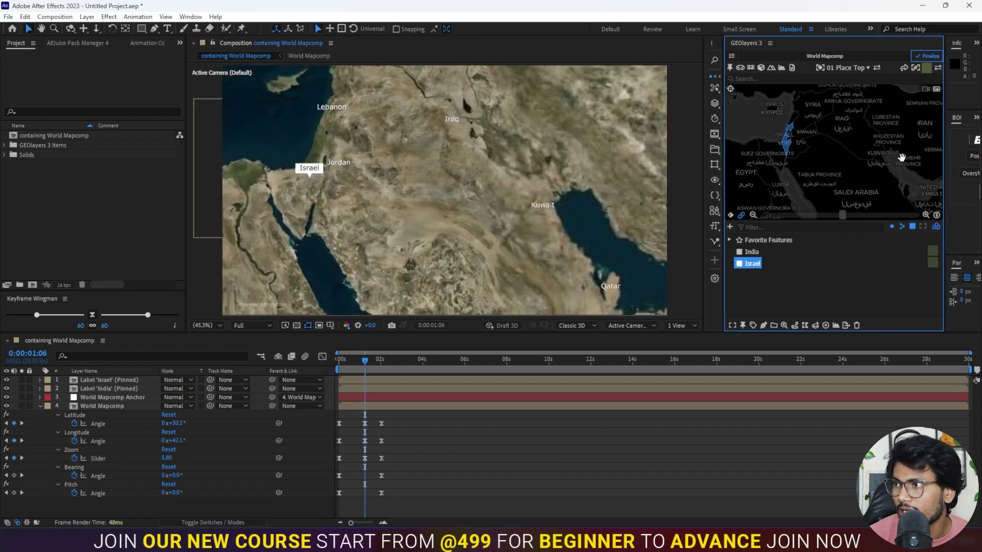
{"action": "scroll", "coordinate": [862, 151], "scroll_direction": "down", "scroll_amount": 4}
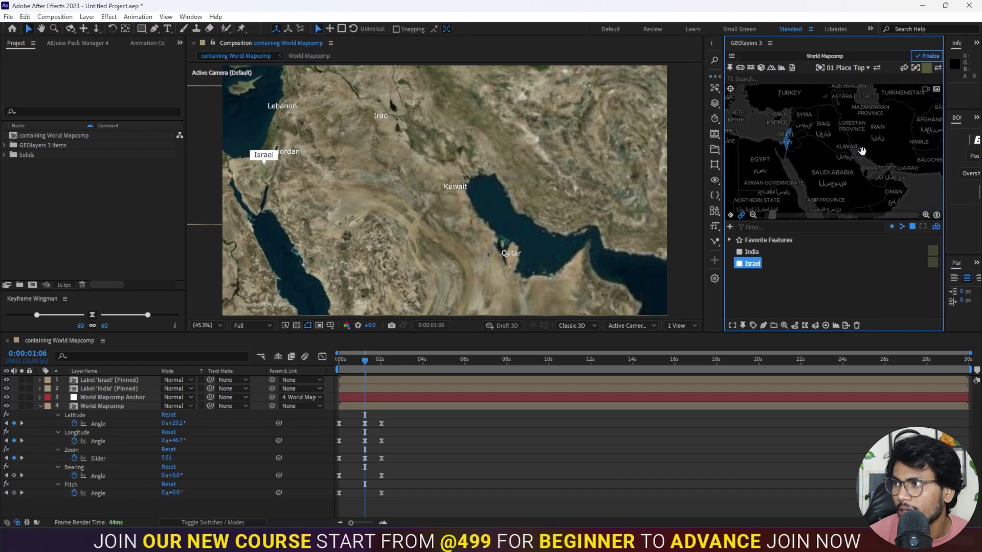
{"action": "left_click_drag", "start_coordinate": [890, 177], "coordinate": [854, 161]}
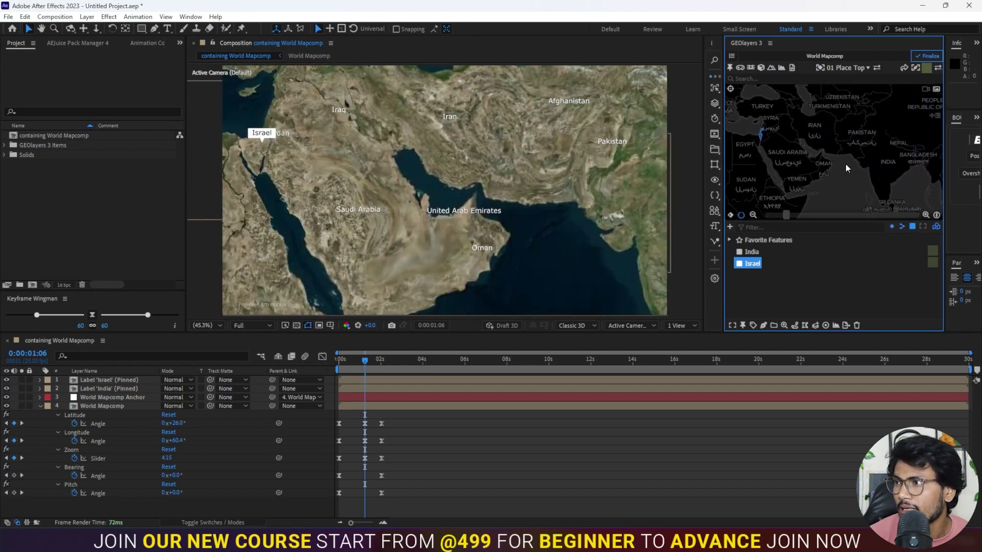
{"action": "left_click_drag", "start_coordinate": [844, 160], "coordinate": [841, 158]}
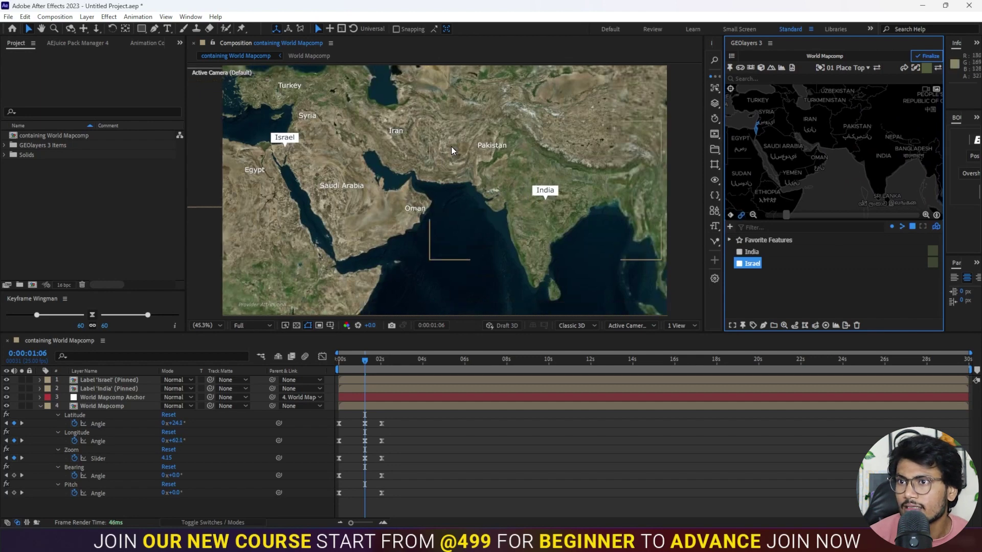
With the Pen tool, start a new path just below the India label
{"action": "left_click", "coordinate": [456, 439]}
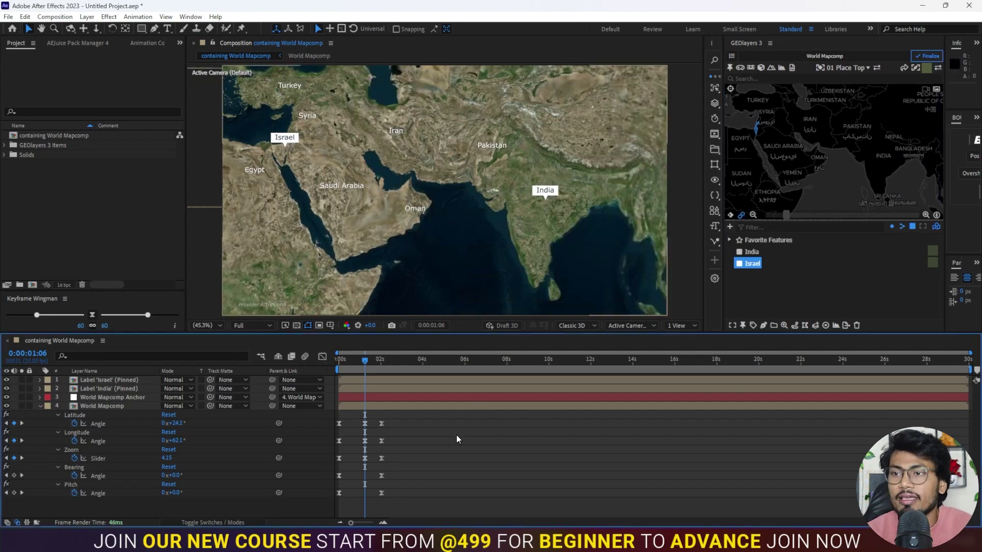
{"action": "left_click", "coordinate": [154, 29]}
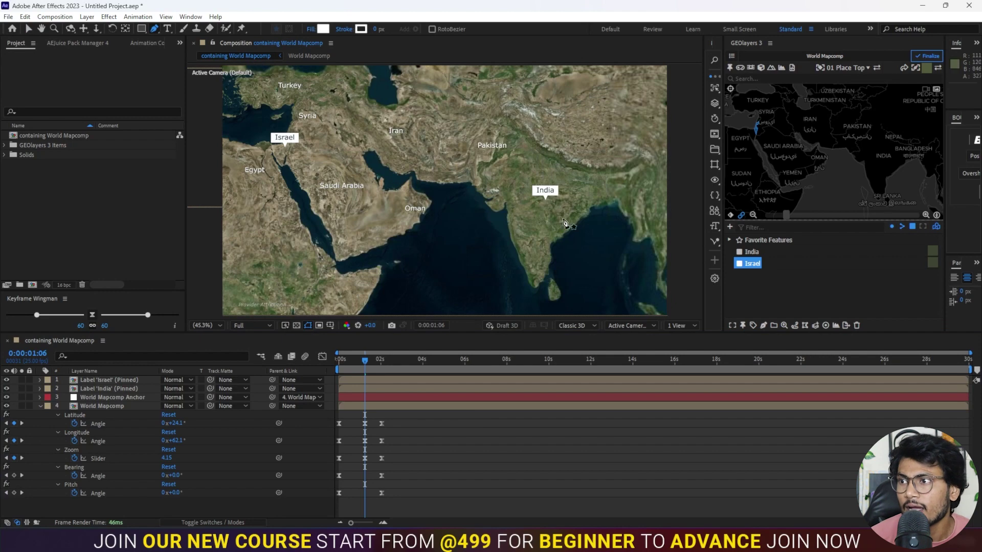
{"action": "left_click", "coordinate": [539, 198]}
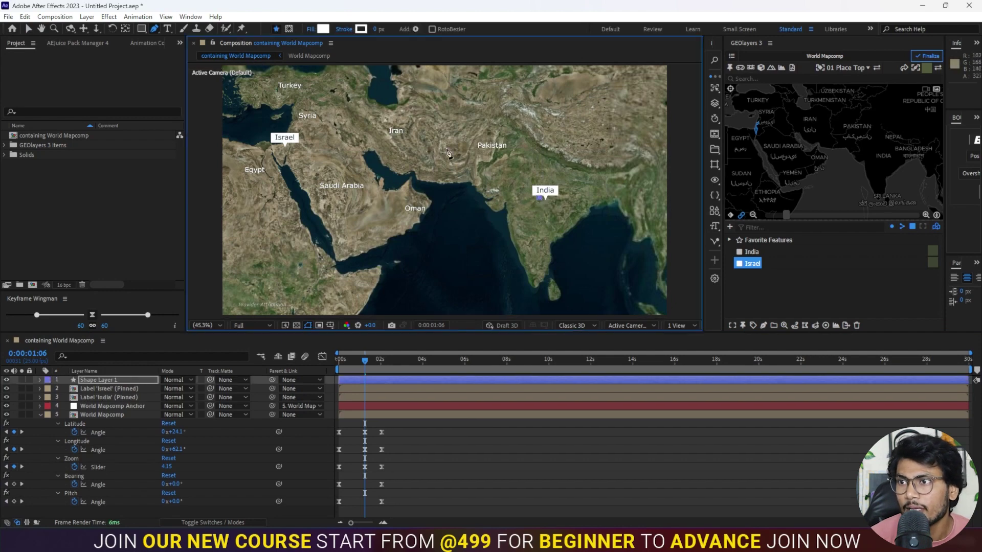
Finish the path at Israel with no fill and a 20 px stroke, curved into an arc
{"action": "left_click", "coordinate": [432, 137]}
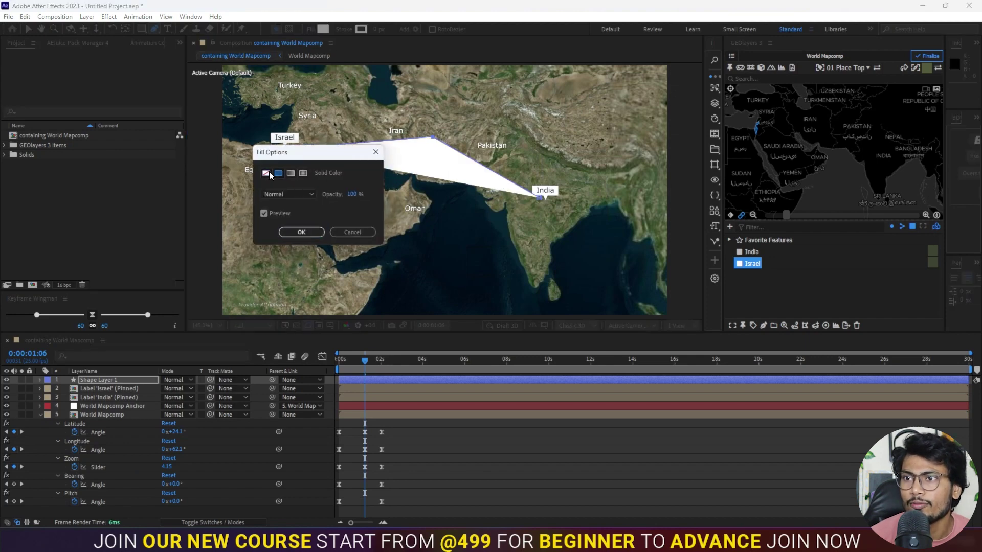
{"action": "left_click", "coordinate": [267, 173]}
{"action": "left_click", "coordinate": [299, 232]}
{"action": "left_click_drag", "start_coordinate": [379, 28], "coordinate": [387, 29]}
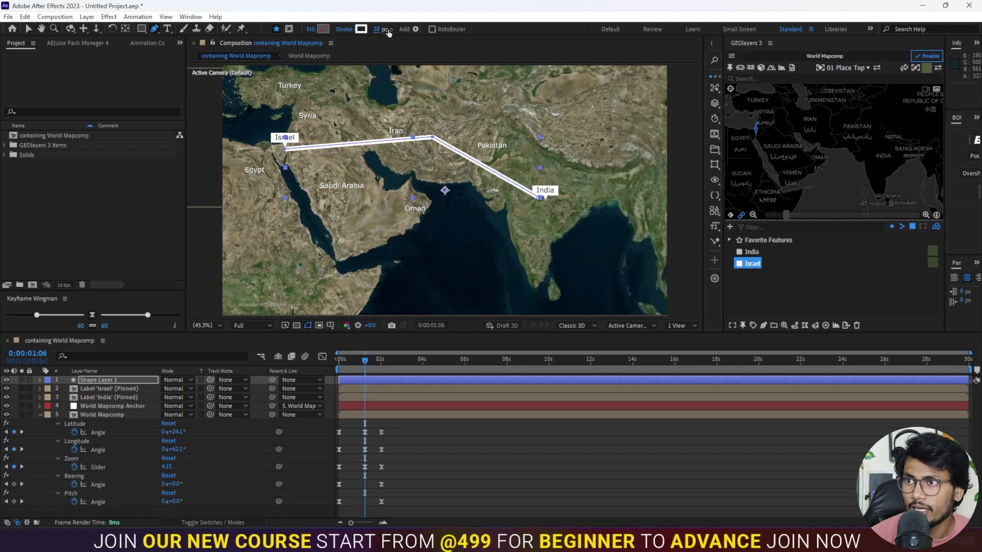
{"action": "left_click", "coordinate": [432, 138], "text": "alt"}
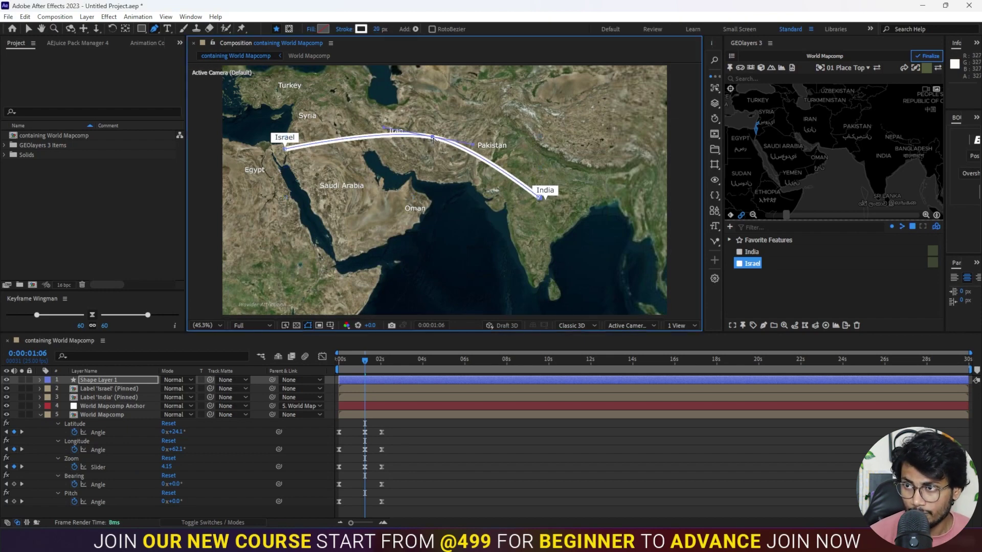
{"action": "left_click_drag", "start_coordinate": [387, 128], "coordinate": [372, 123]}
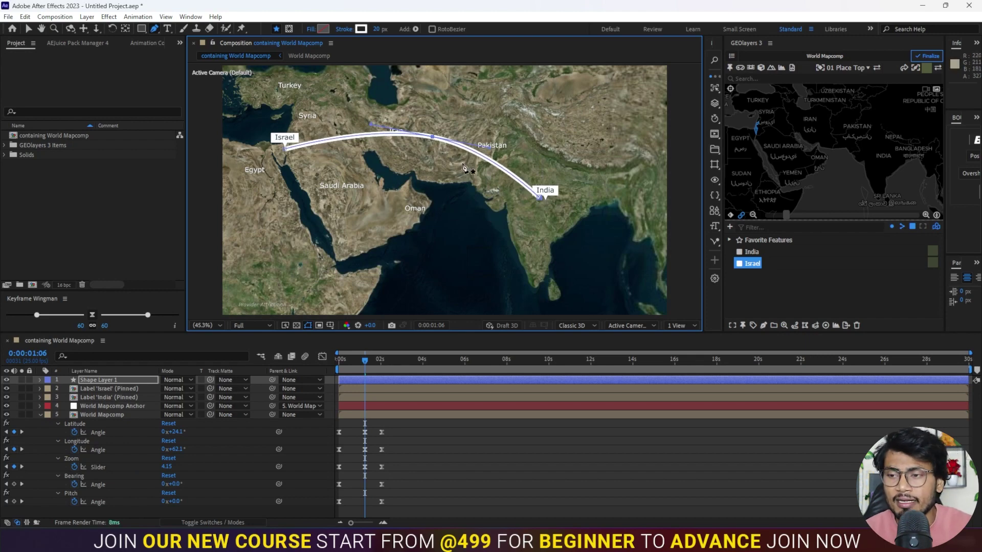
Parent the arc's shape layer to World Mapcomp Anchor
{"action": "left_click", "coordinate": [443, 436]}
{"action": "left_click", "coordinate": [376, 379]}
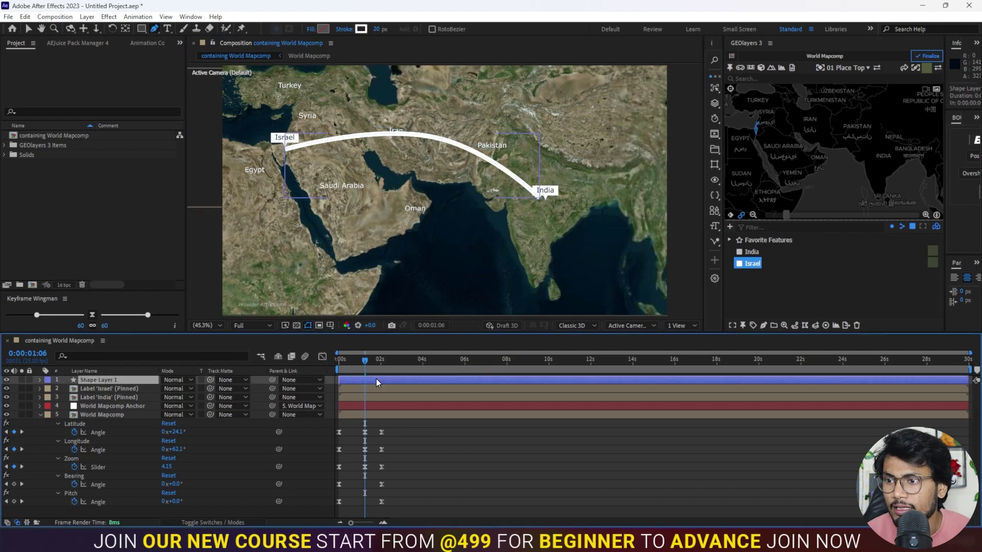
{"action": "left_click", "coordinate": [291, 381]}
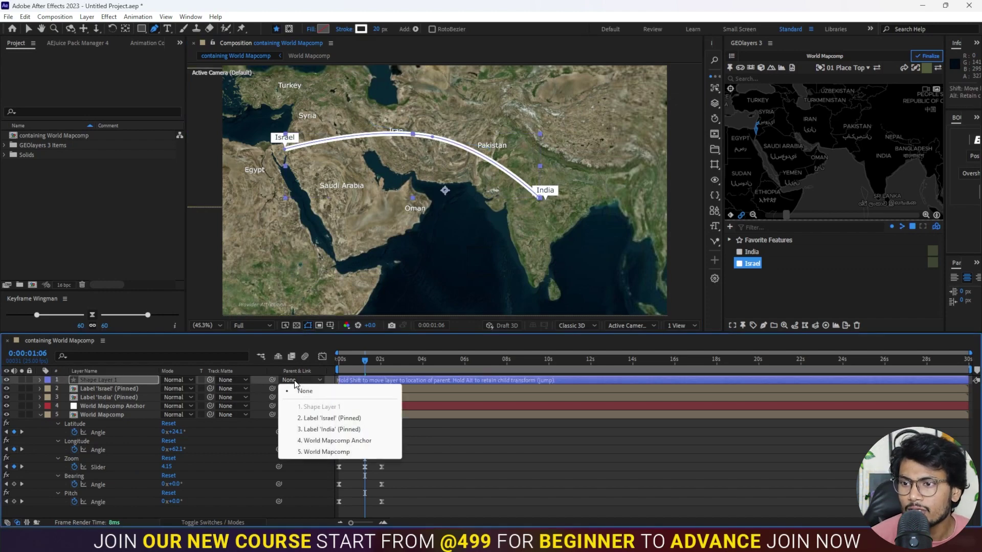
{"action": "left_click", "coordinate": [344, 442]}
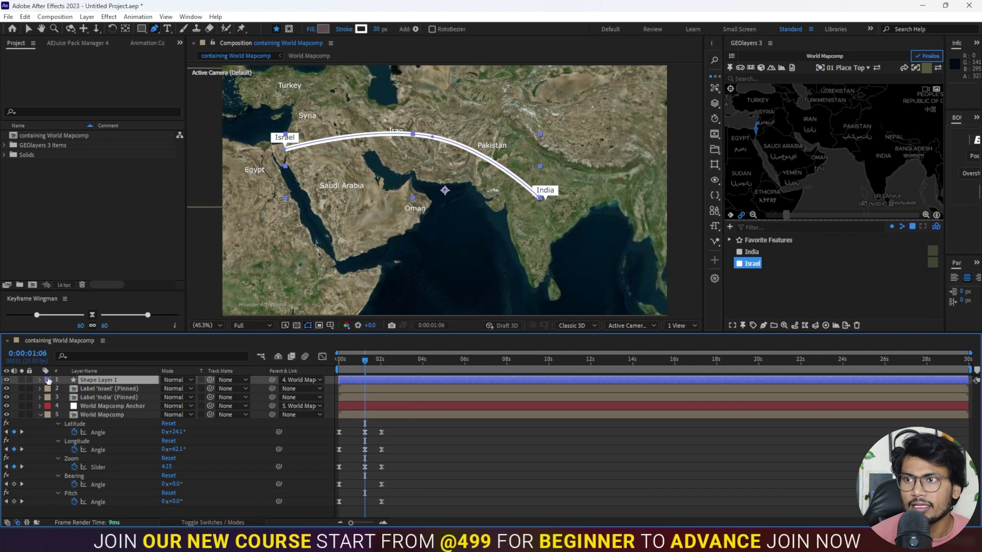
Change the arc's stroke colour to bright yellow FFDE00
{"action": "left_click", "coordinate": [361, 29]}
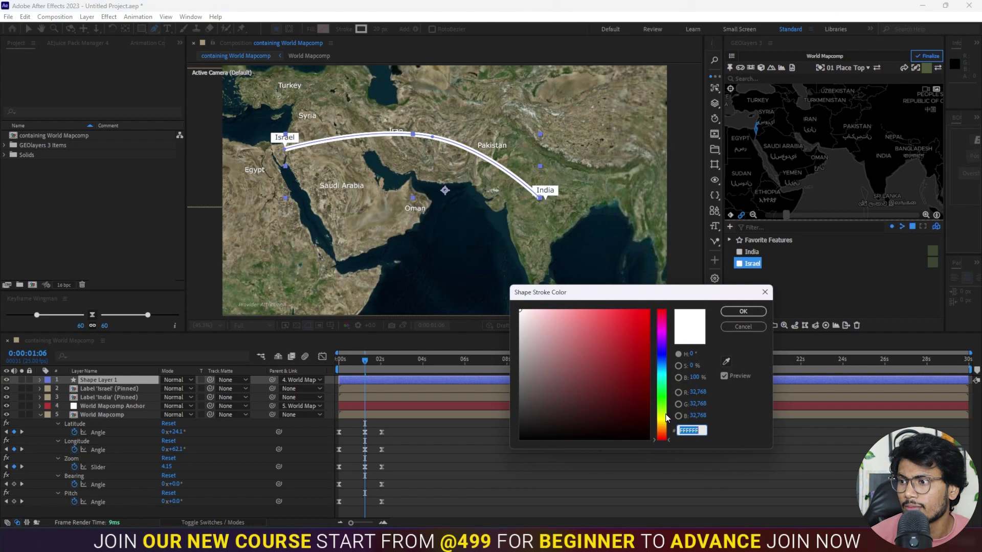
{"action": "left_click_drag", "start_coordinate": [666, 418], "coordinate": [663, 409]}
{"action": "left_click_drag", "start_coordinate": [643, 320], "coordinate": [674, 302]}
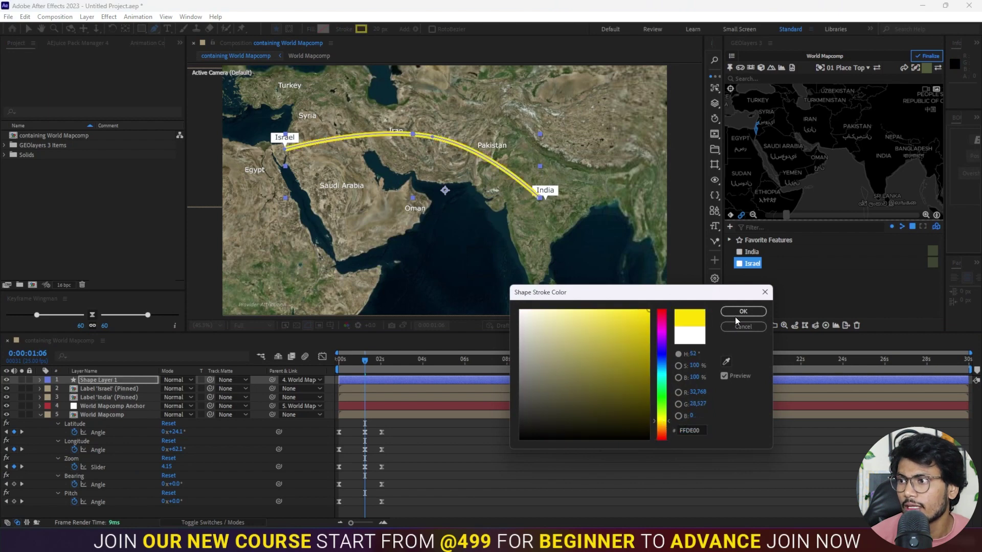
{"action": "left_click", "coordinate": [691, 431]}
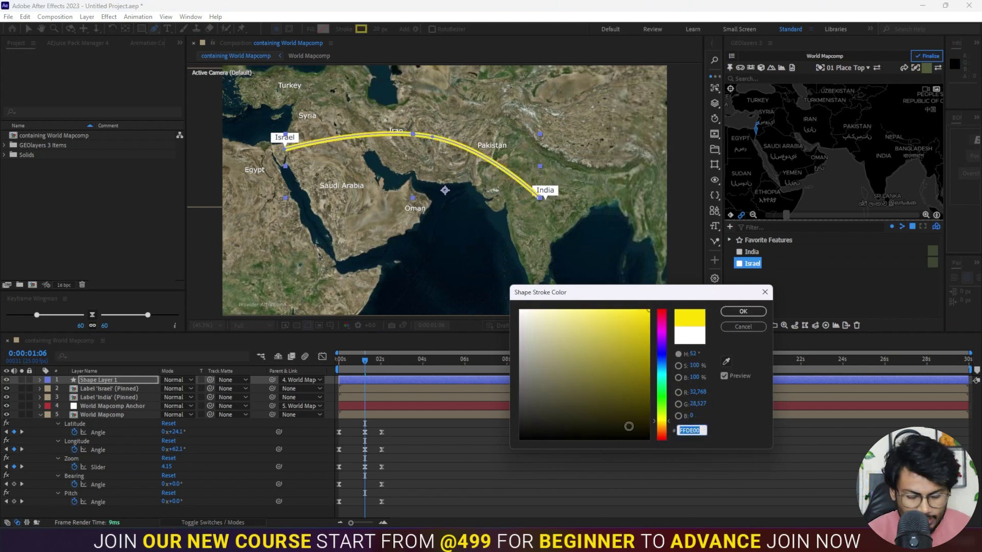
{"action": "left_click", "coordinate": [743, 312]}
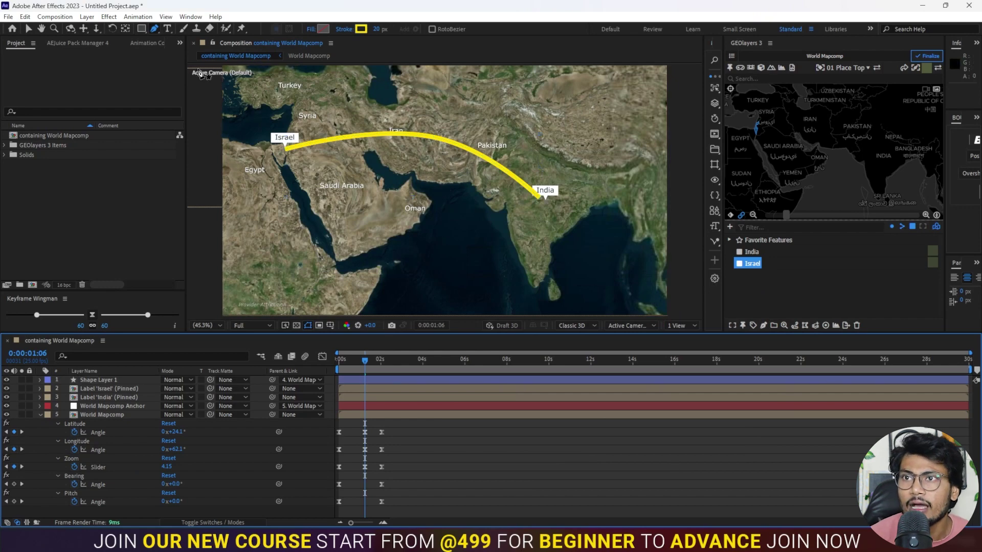
{"action": "left_click_drag", "start_coordinate": [143, 31], "coordinate": [179, 60]}
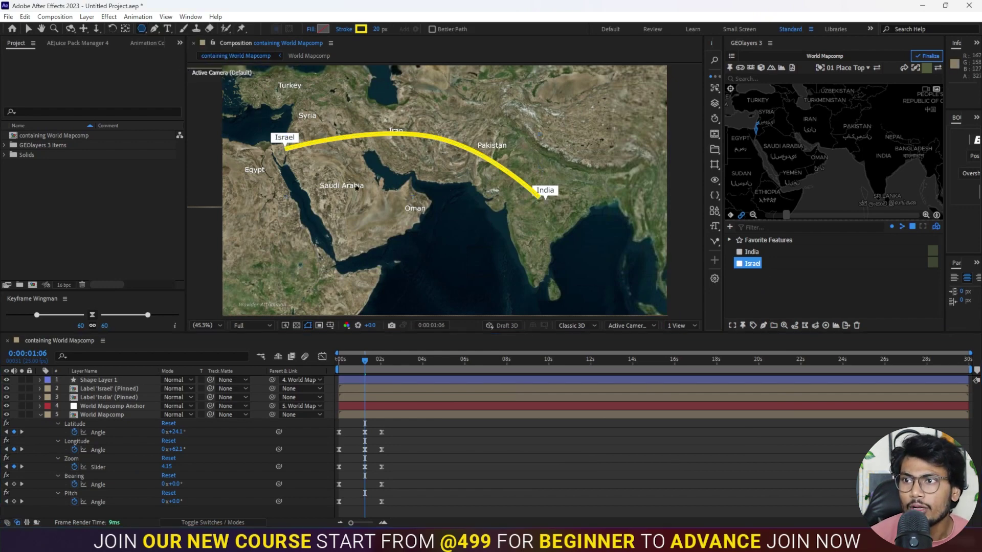
Draw a small polygon above Saudi Arabia with 0 px stroke and a solid ffff00 fill
{"action": "left_click", "coordinate": [350, 162]}
{"action": "left_click_drag", "start_coordinate": [351, 162], "coordinate": [351, 164]}
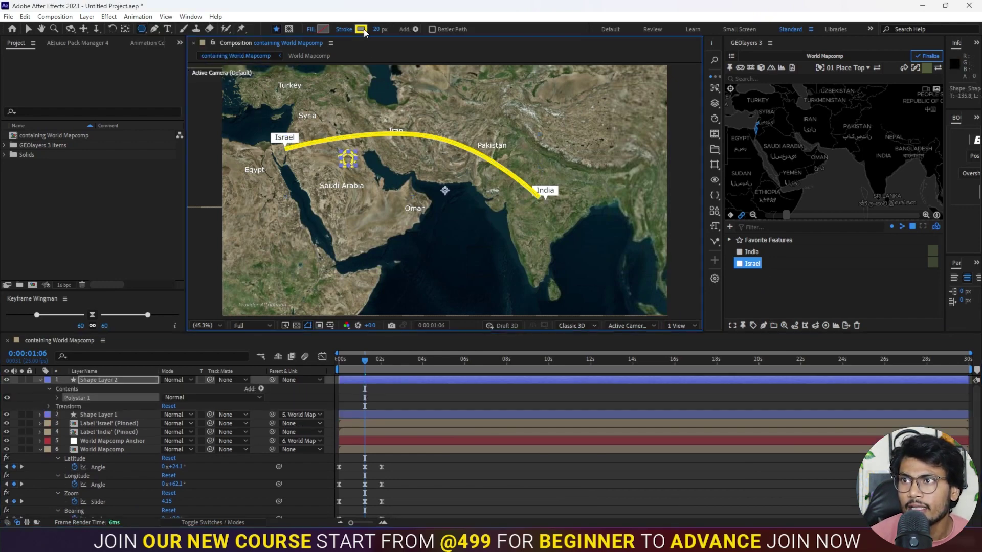
{"action": "left_click_drag", "start_coordinate": [377, 29], "coordinate": [333, 31]}
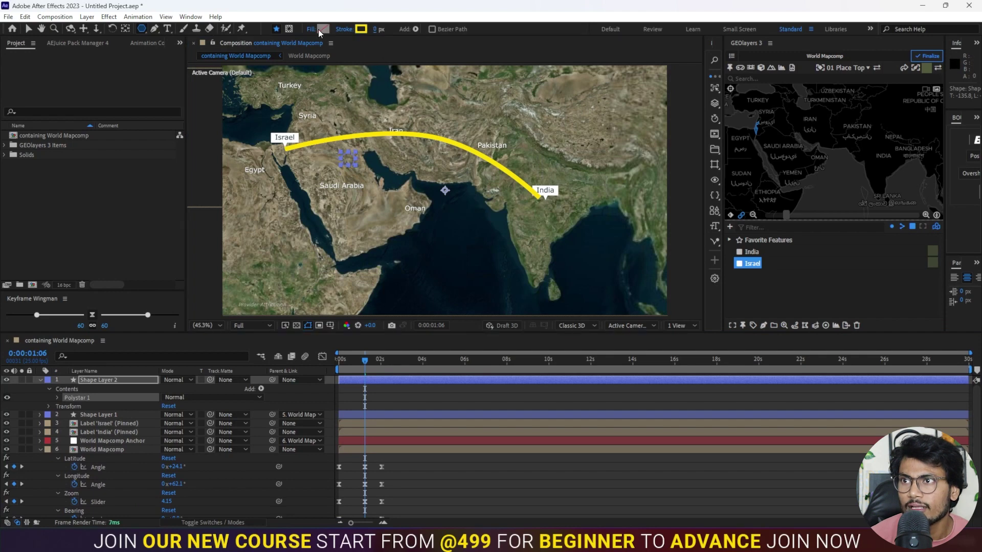
{"action": "left_click", "coordinate": [312, 29]}
{"action": "left_click", "coordinate": [278, 174]}
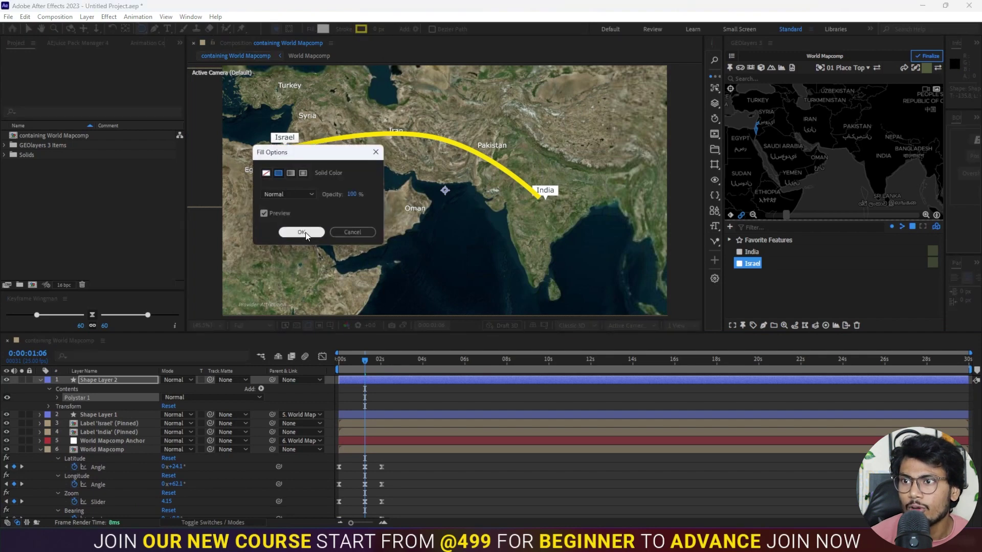
{"action": "left_click", "coordinate": [301, 232]}
{"action": "left_click", "coordinate": [323, 29]}
{"action": "type", "text": "ffff00"}
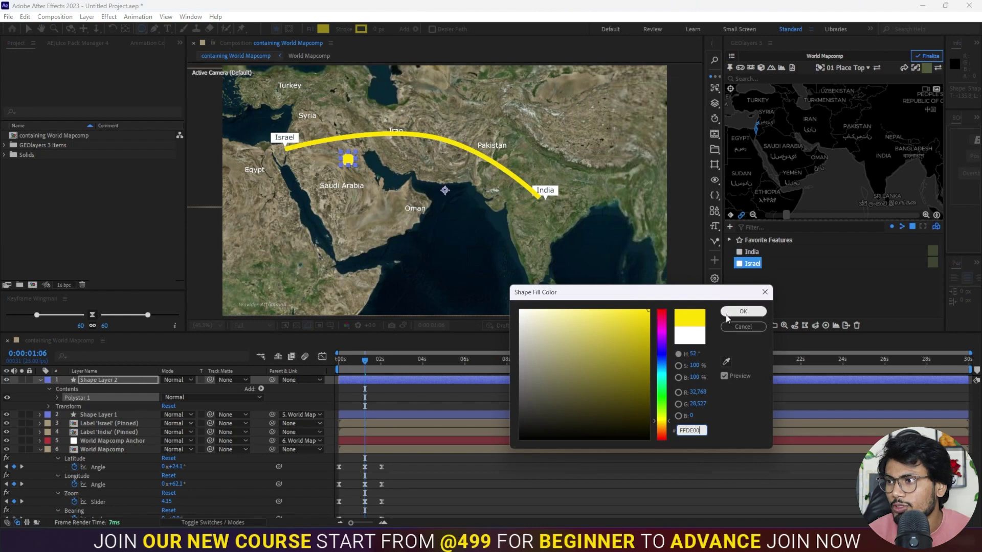
{"action": "left_click", "coordinate": [743, 311]}
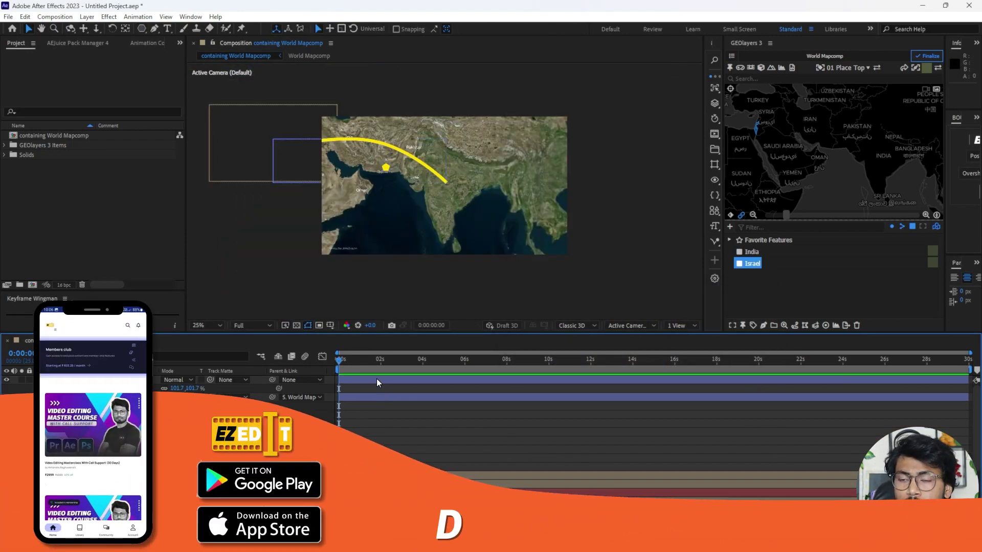
Select the polygon's layer with the anchor-point tool, then select the arc's shape layer
{"action": "left_click", "coordinate": [377, 379]}
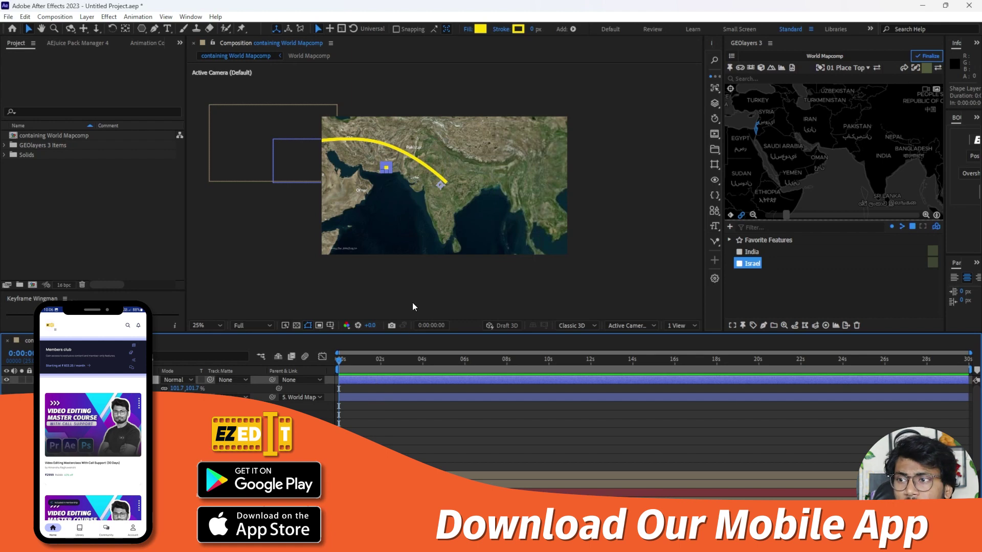
{"action": "left_click", "coordinate": [126, 29]}
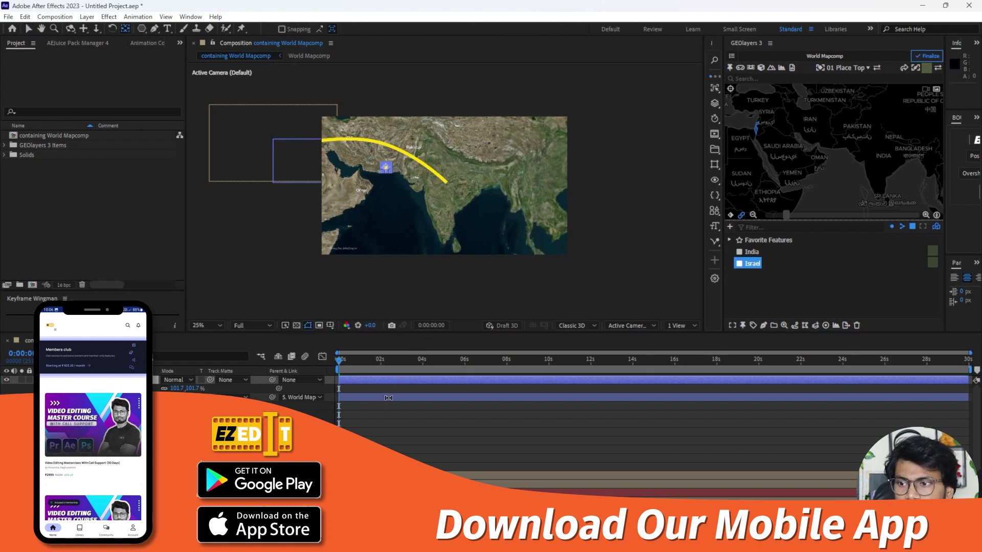
{"action": "left_click", "coordinate": [362, 397]}
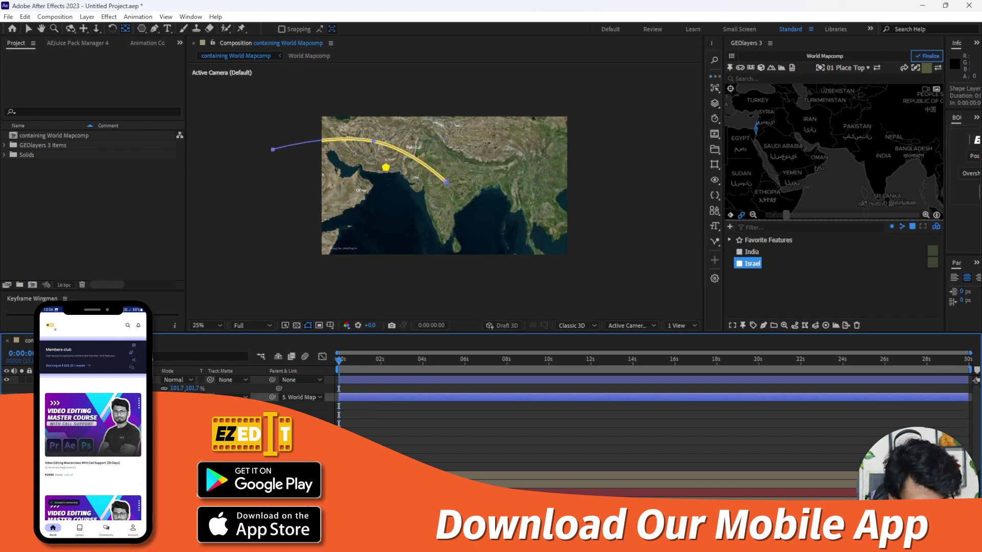
Paste the arc's path into Shape Layer 2's Position so it travels along the arc
{"action": "left_click", "coordinate": [96, 382]}
{"action": "key", "text": "p"}
{"action": "left_click", "coordinate": [90, 391]}
{"action": "key", "text": "ctrl+v"}
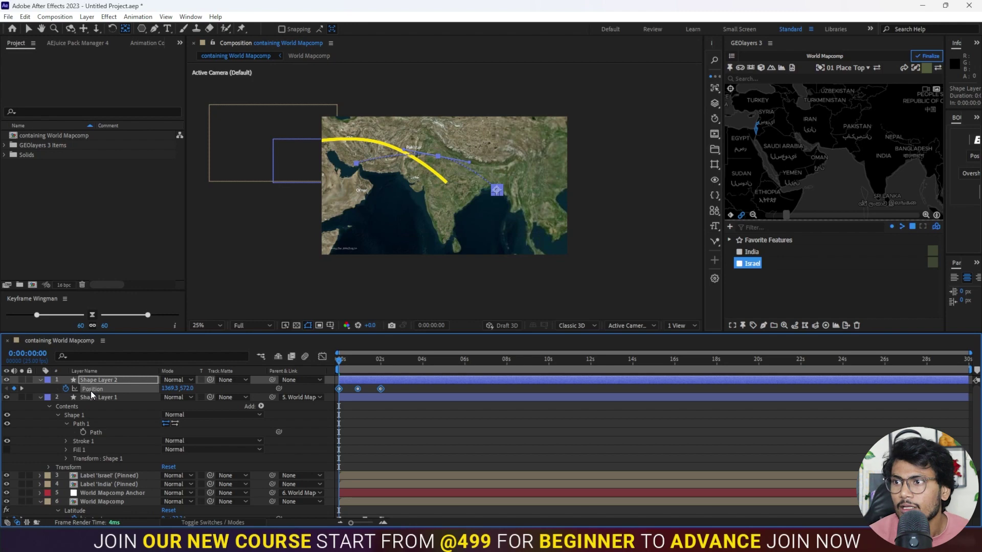
{"action": "left_click_drag", "start_coordinate": [341, 363], "coordinate": [372, 370]}
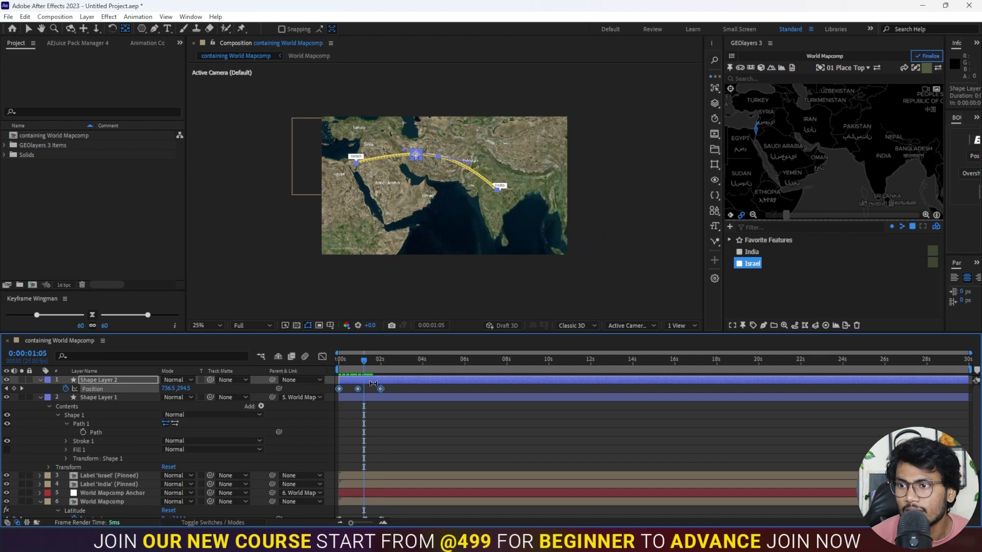
Parent Shape Layer 2 to World Mapcomp Anchor and check it reaches Israel
{"action": "left_click", "coordinate": [294, 380]}
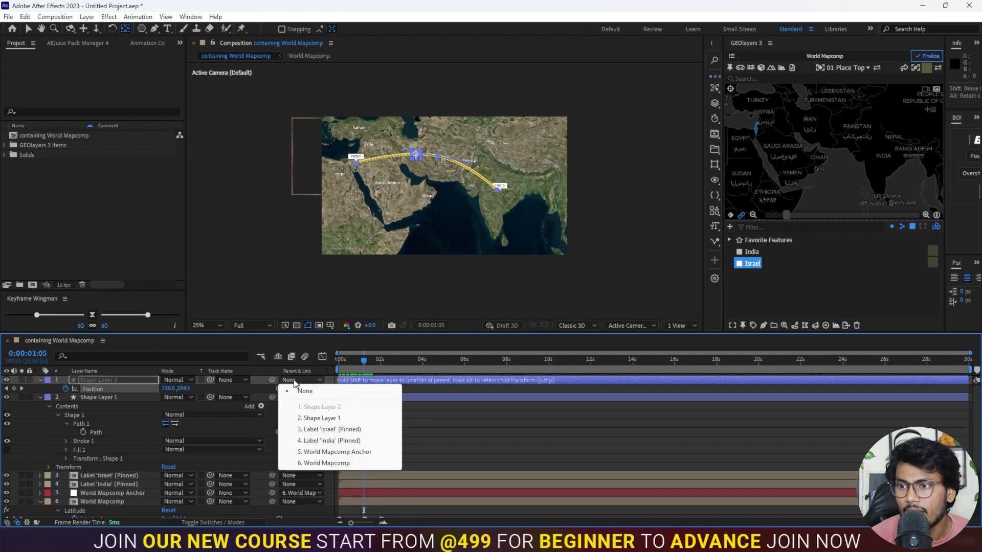
{"action": "left_click", "coordinate": [322, 452]}
{"action": "left_click_drag", "start_coordinate": [362, 365], "coordinate": [361, 363]}
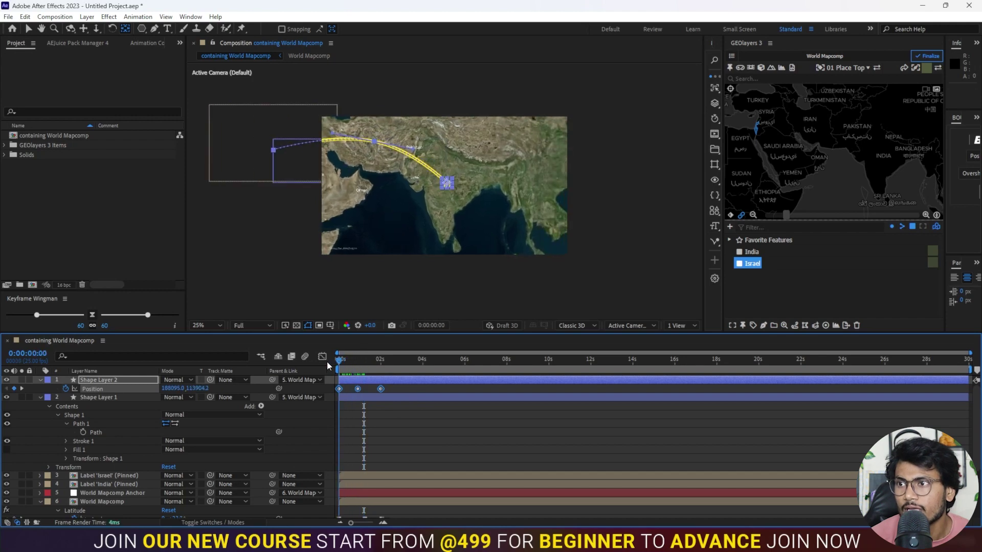
{"action": "left_click_drag", "start_coordinate": [361, 364], "coordinate": [389, 360]}
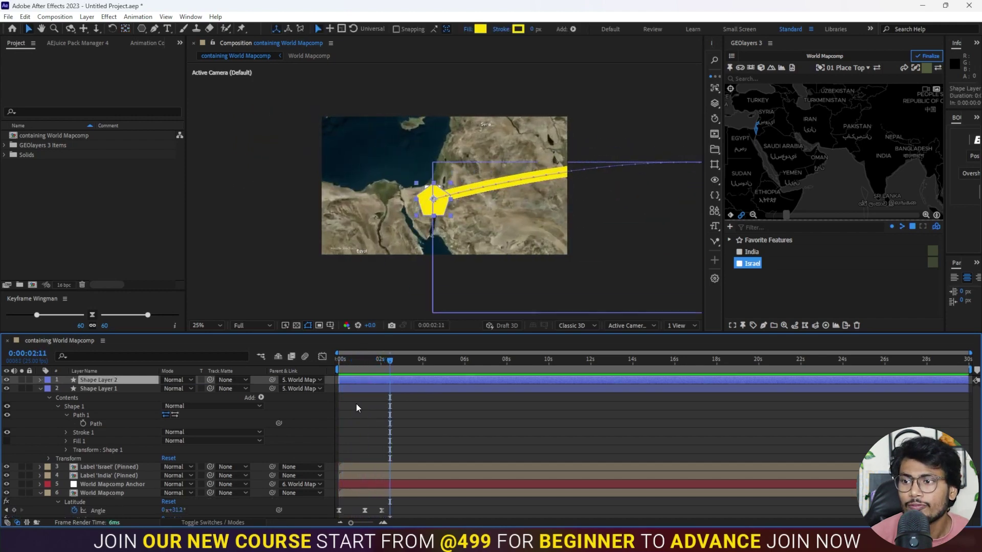
{"action": "left_click", "coordinate": [427, 198]}
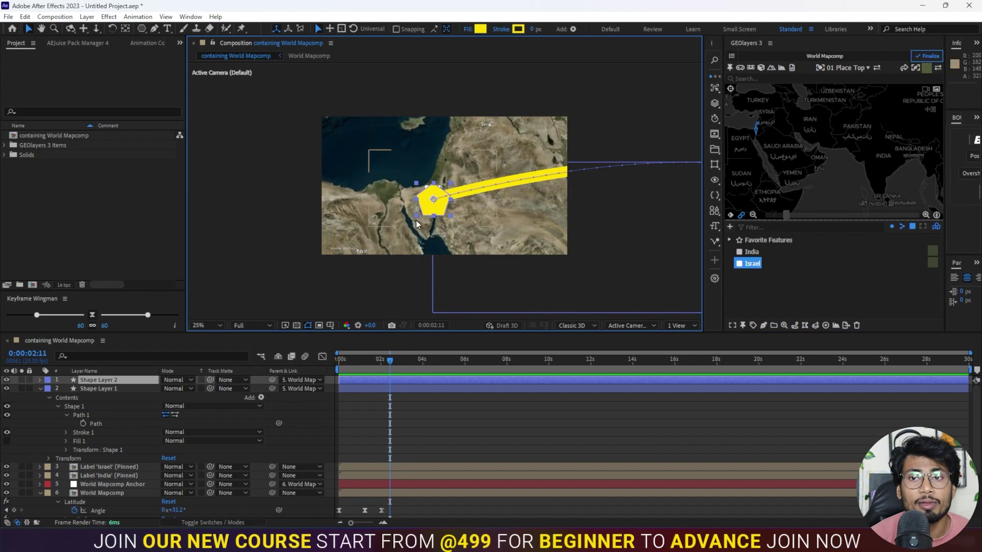
{"action": "left_click", "coordinate": [40, 380]}
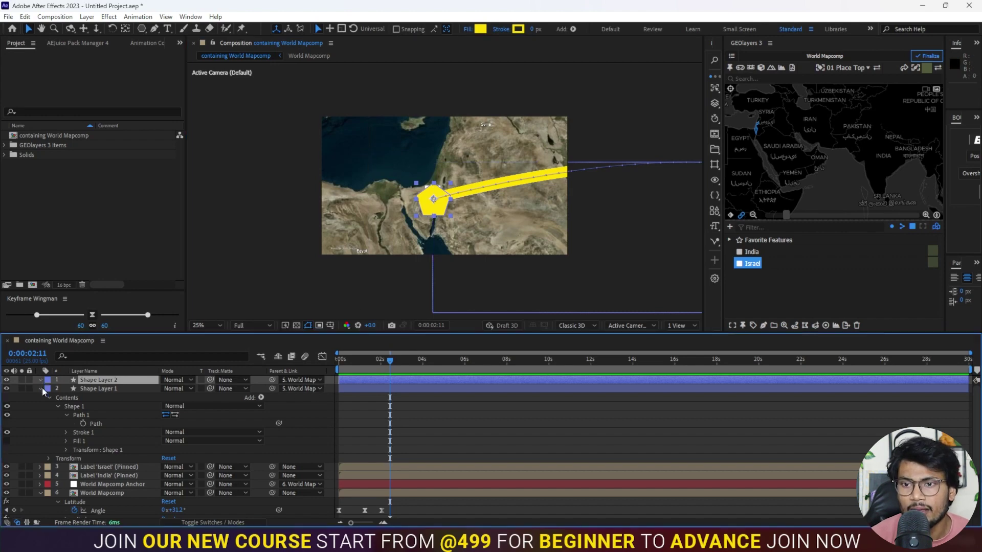
Set Shape Layer 2's Polystar Path 1 Points to 3, making the pentagon a triangle
{"action": "left_click", "coordinate": [50, 398]}
{"action": "left_click", "coordinate": [49, 398]}
{"action": "left_click", "coordinate": [49, 390]}
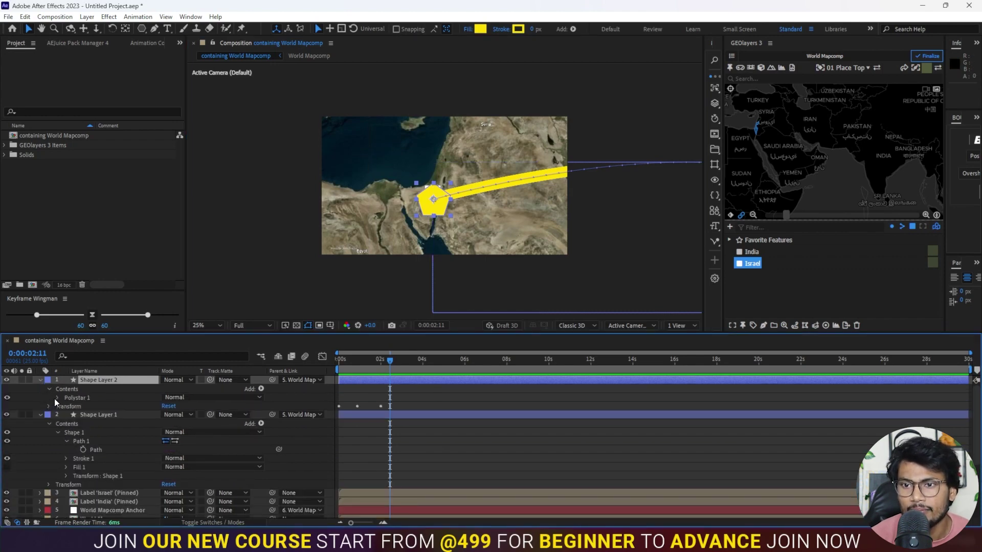
{"action": "left_click", "coordinate": [57, 397]}
{"action": "left_click", "coordinate": [66, 406]}
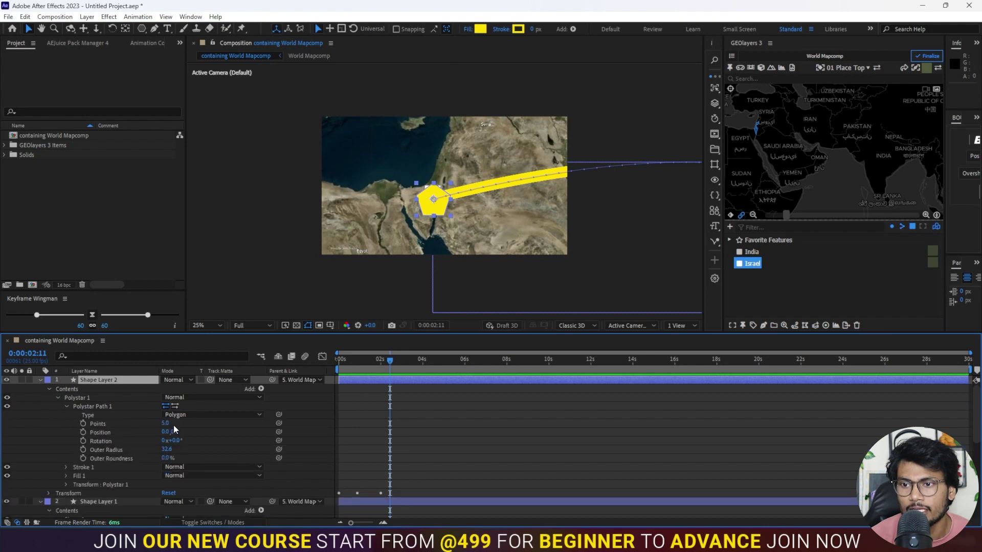
{"action": "left_click", "coordinate": [170, 424]}
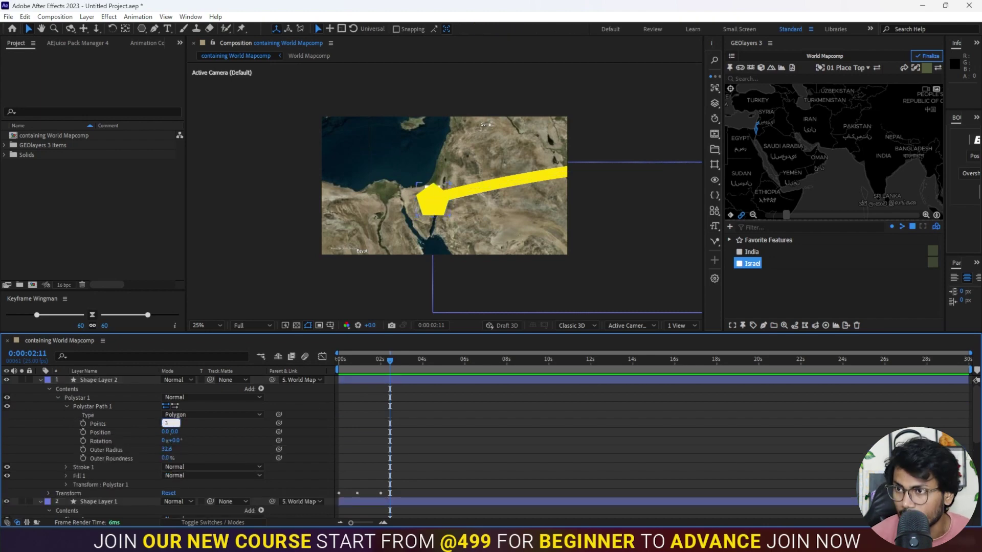
{"action": "type", "text": "3"}
{"action": "key", "text": "Return"}
Rewind the timeline to preview the triangle arrow and reselect its layer
{"action": "left_click", "coordinate": [454, 413]}
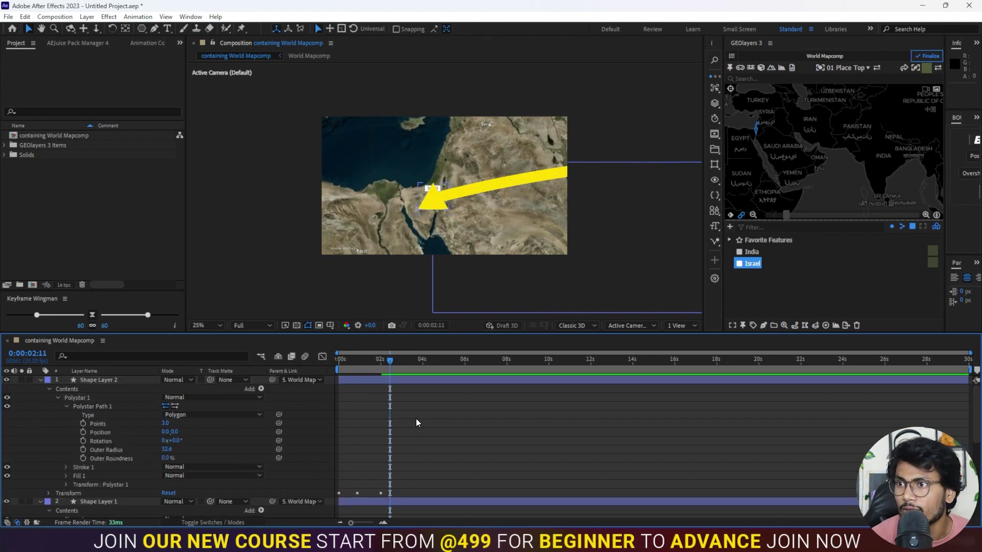
{"action": "mouse_move", "coordinate": [374, 360]}
{"action": "left_mouse_down"}
{"action": "mouse_move", "coordinate": [335, 360]}
{"action": "mouse_move", "coordinate": [389, 364]}
{"action": "left_mouse_up"}
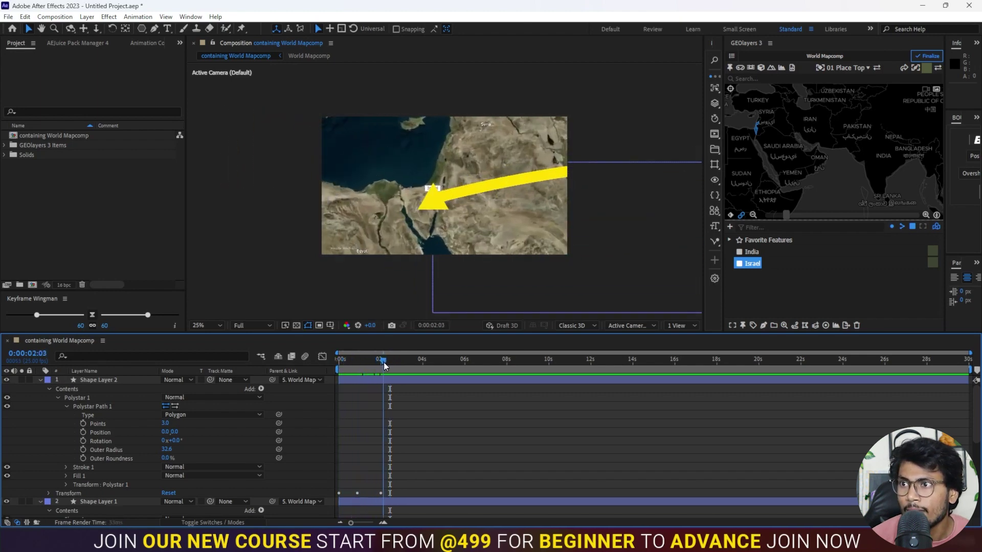
{"action": "left_click", "coordinate": [390, 381]}
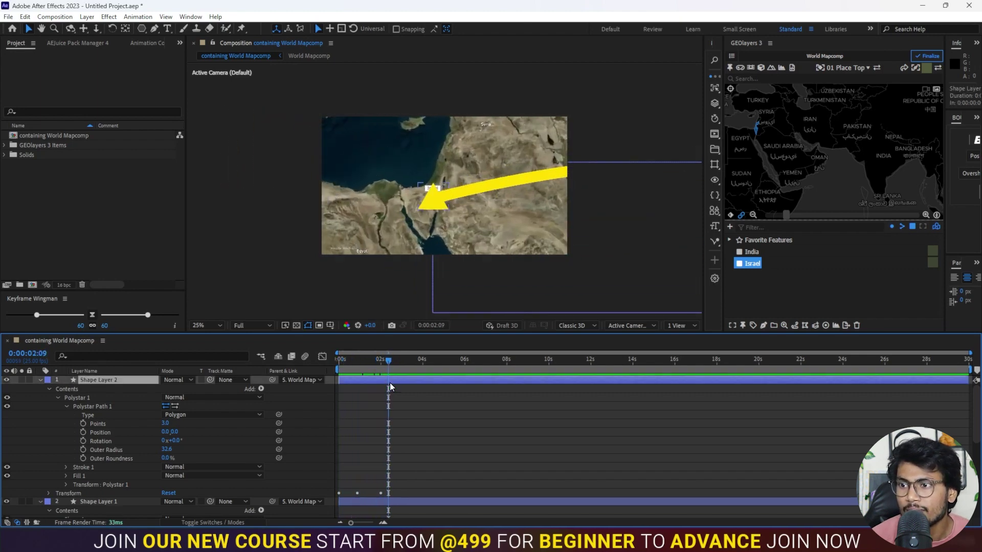
Set Shape Layer 2's Auto-Orient to Orient Along Path
{"action": "right_click", "coordinate": [127, 382]}
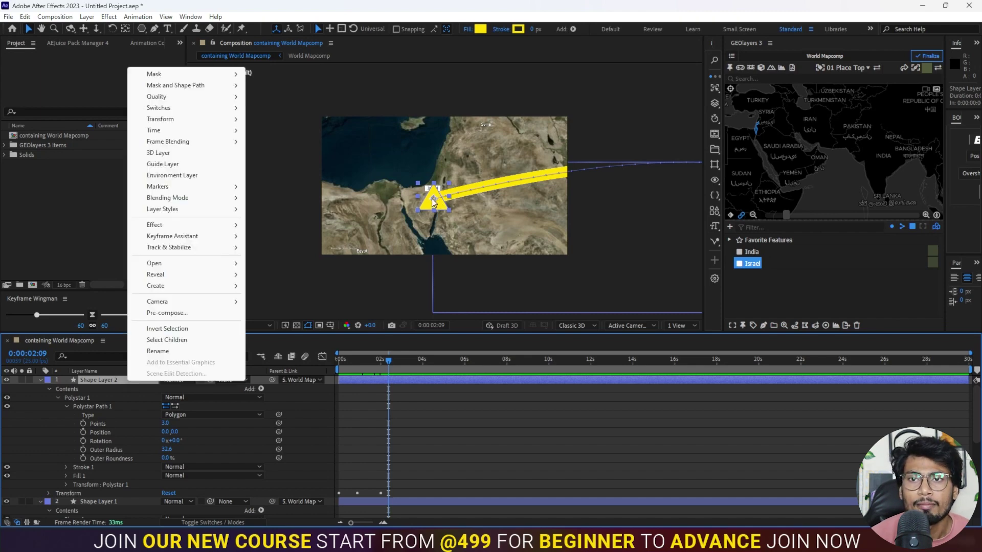
{"action": "mouse_move", "coordinate": [220, 119]}
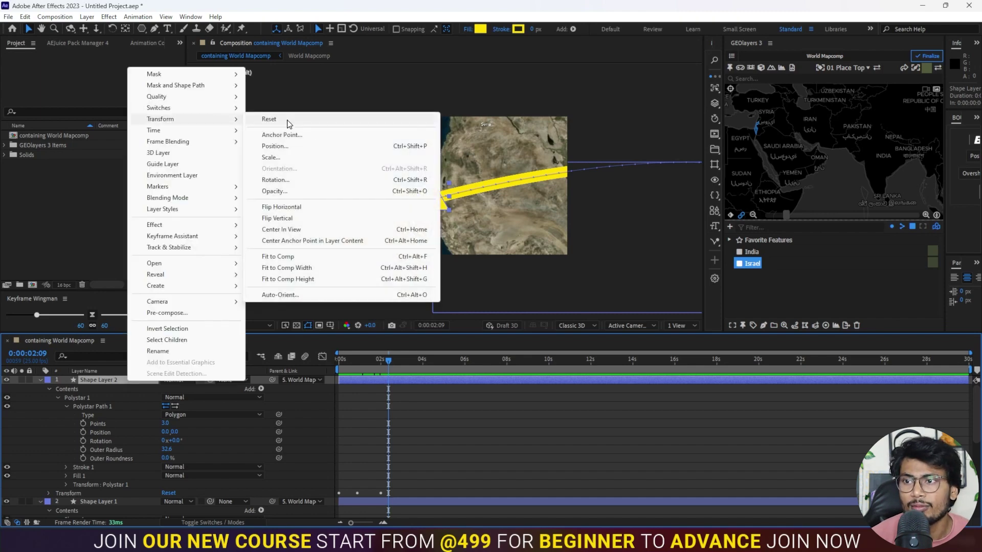
{"action": "left_click", "coordinate": [295, 295]}
{"action": "left_click", "coordinate": [319, 229]}
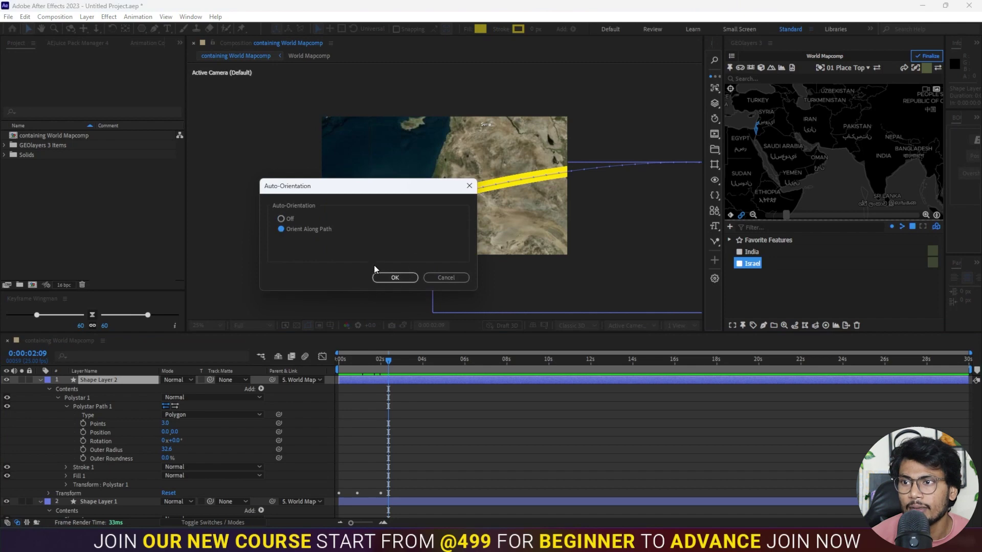
{"action": "left_click", "coordinate": [391, 279]}
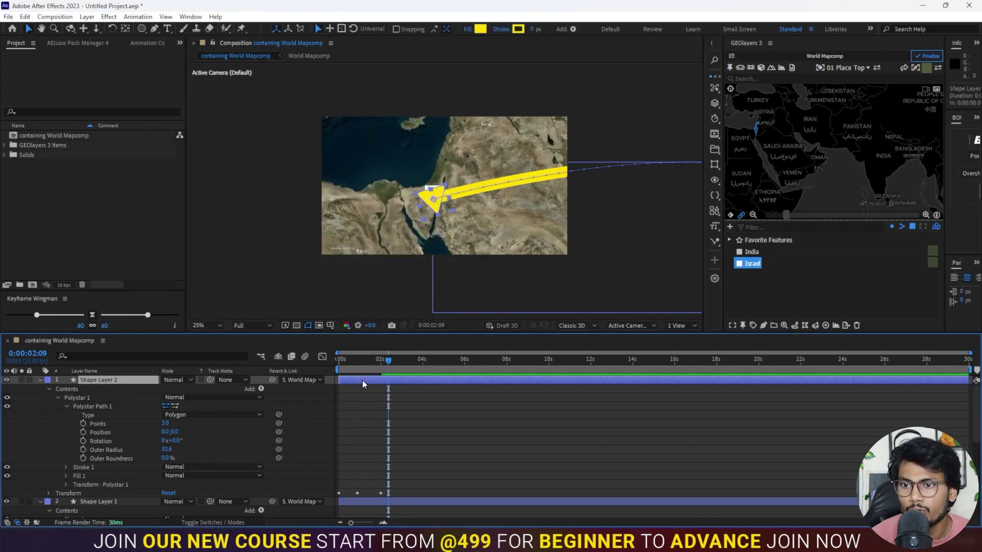
Adjust the triangle's Rotation so it points forward along the arc toward Israel
{"action": "key", "text": "r"}
{"action": "left_click_drag", "start_coordinate": [174, 388], "coordinate": [214, 383]}
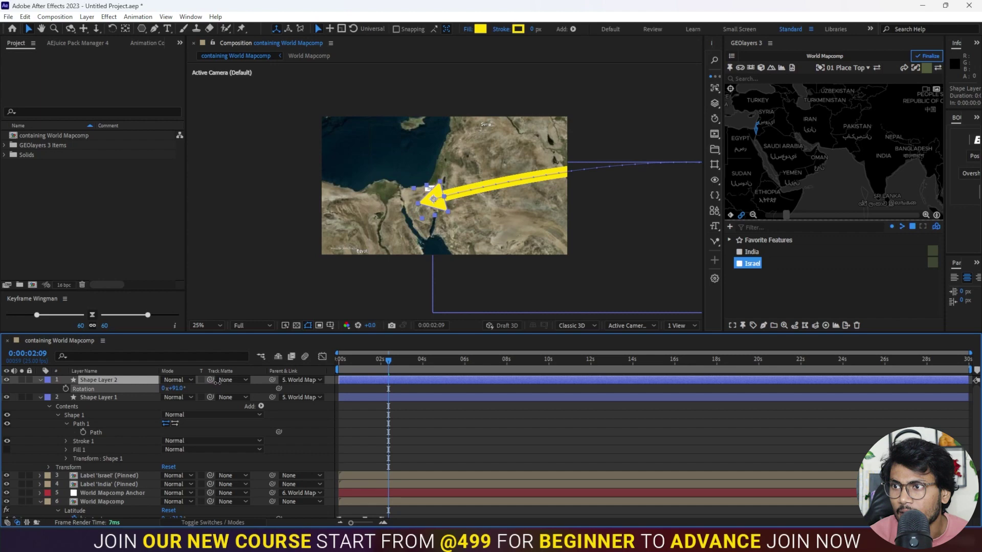
{"action": "mouse_move", "coordinate": [366, 361]}
{"action": "left_mouse_down"}
{"action": "mouse_move", "coordinate": [350, 364]}
{"action": "mouse_move", "coordinate": [386, 364]}
{"action": "left_mouse_up"}
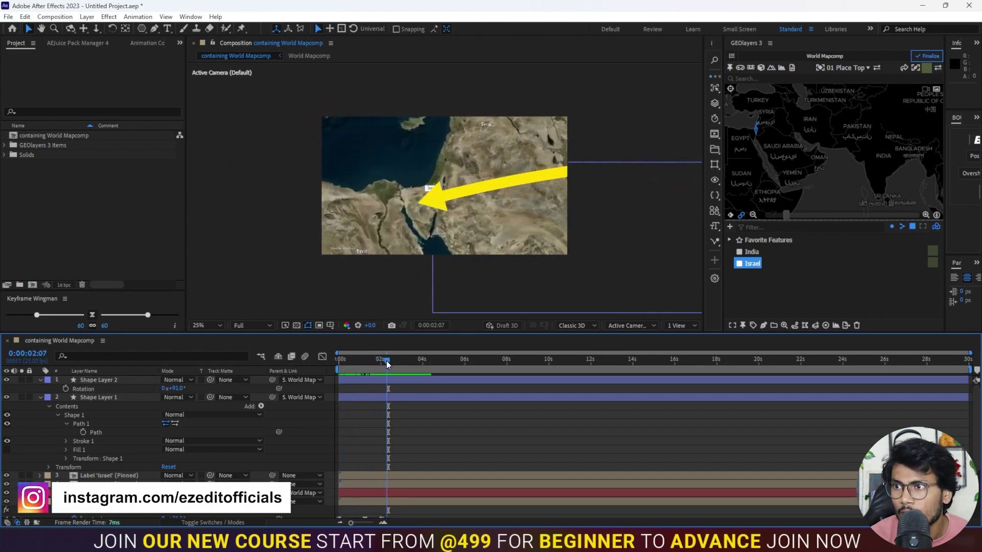
{"action": "left_click", "coordinate": [408, 379]}
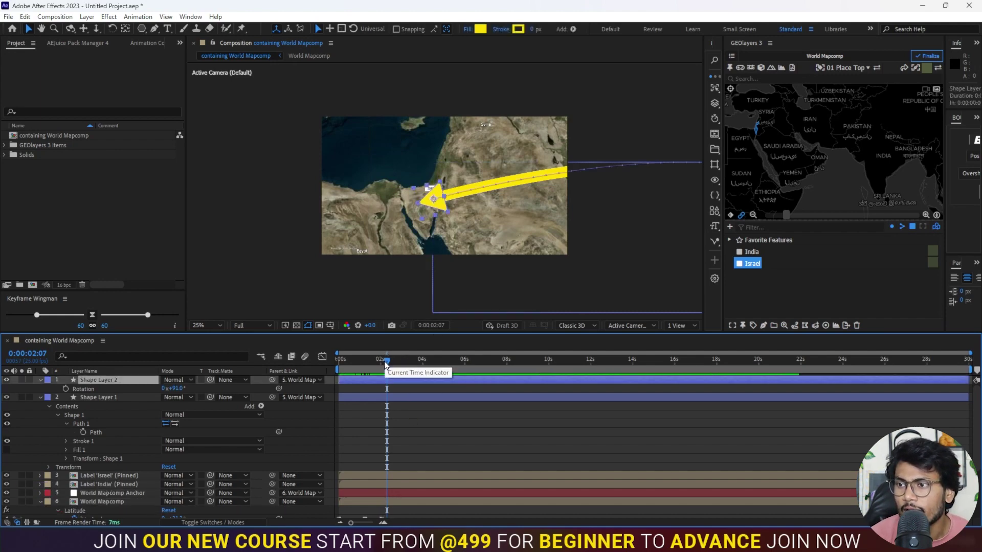
{"action": "left_click_drag", "start_coordinate": [386, 360], "coordinate": [347, 360]}
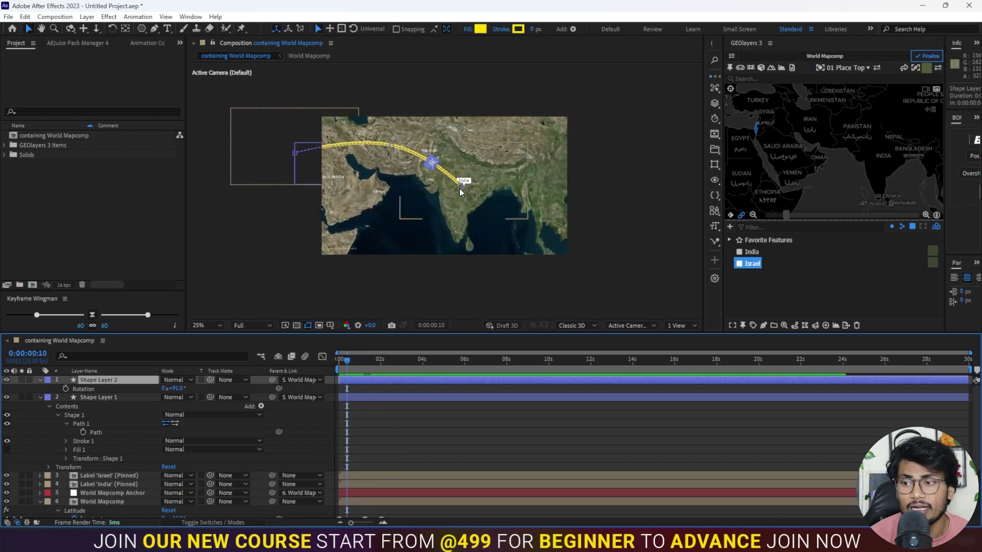
{"action": "left_click", "coordinate": [59, 416]}
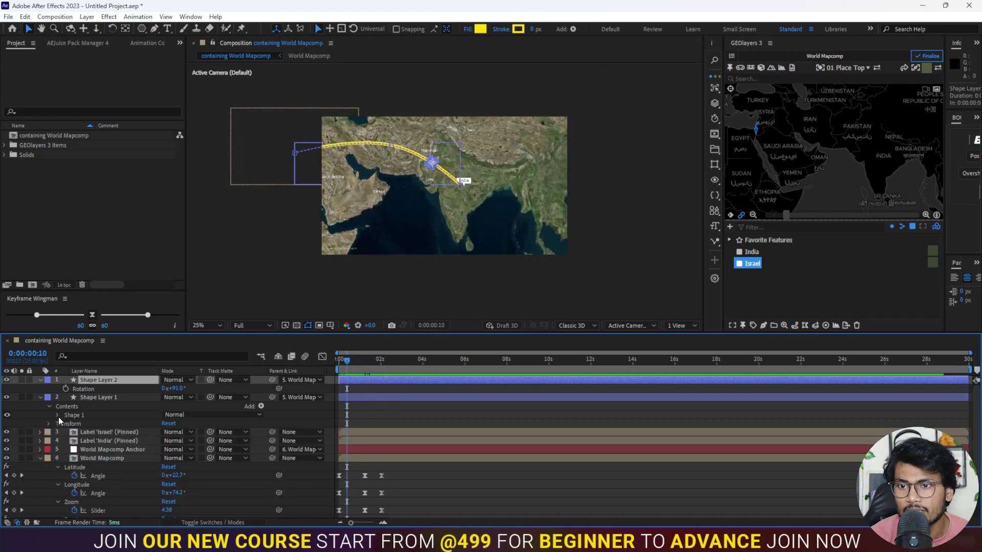
Taper Shape Layer 1's Stroke 1 with End Length 30% and Start Length 100%
{"action": "left_click", "coordinate": [58, 416]}
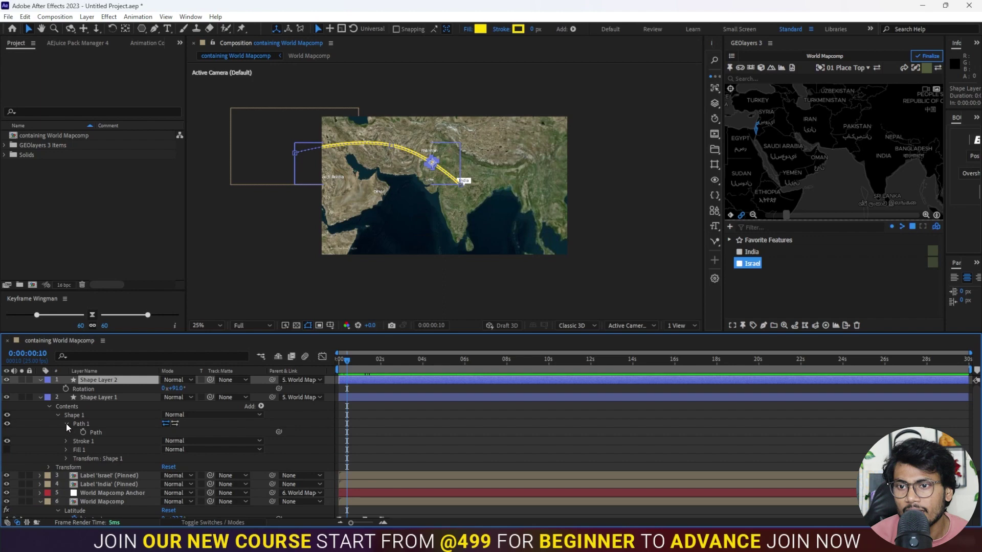
{"action": "left_click", "coordinate": [66, 433]}
{"action": "left_click", "coordinate": [66, 432]}
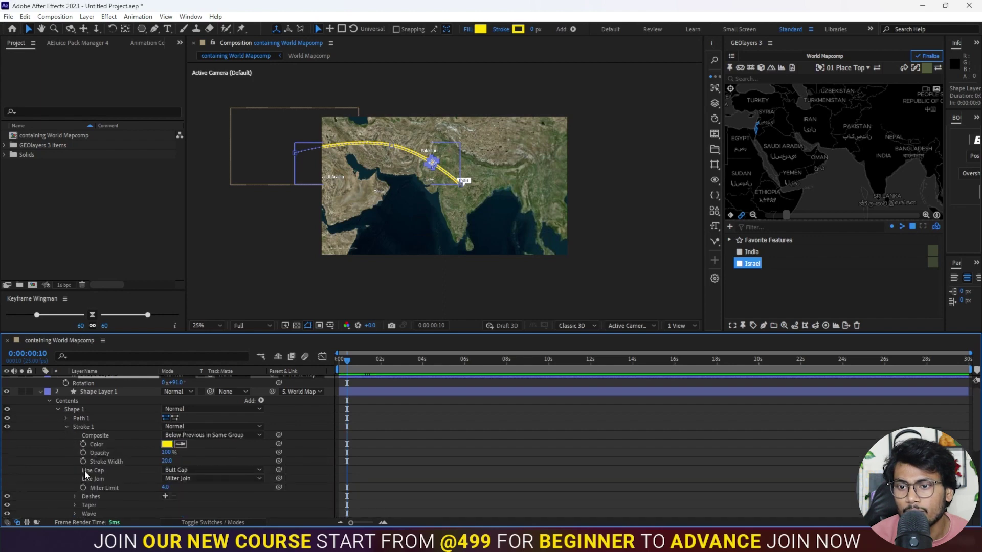
{"action": "left_click", "coordinate": [74, 506]}
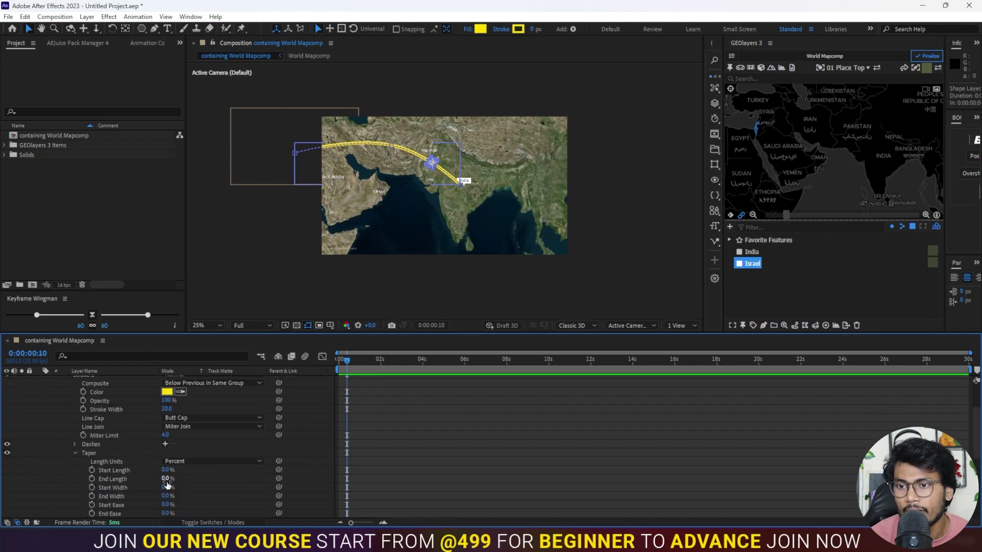
{"action": "left_click_drag", "start_coordinate": [166, 480], "coordinate": [181, 476]}
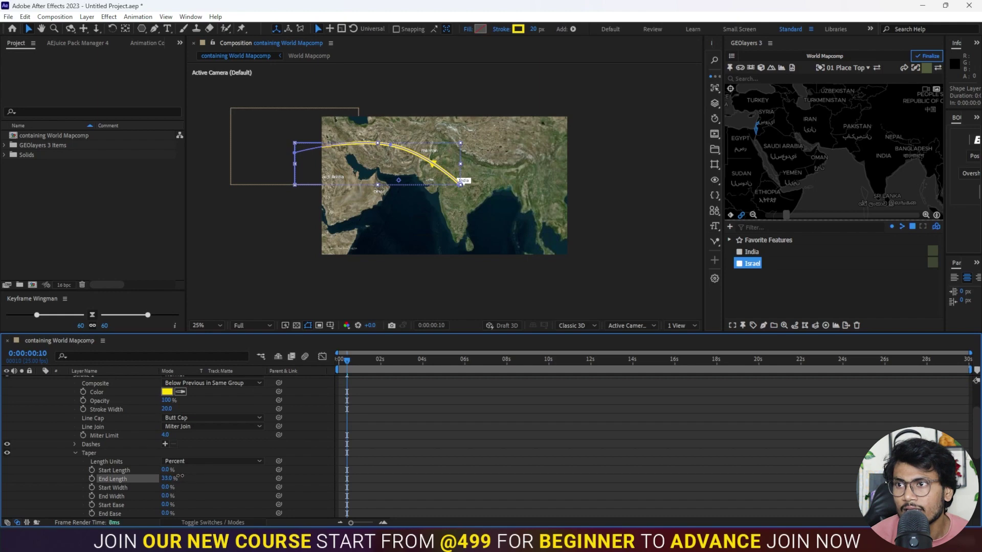
{"action": "left_click", "coordinate": [166, 470]}
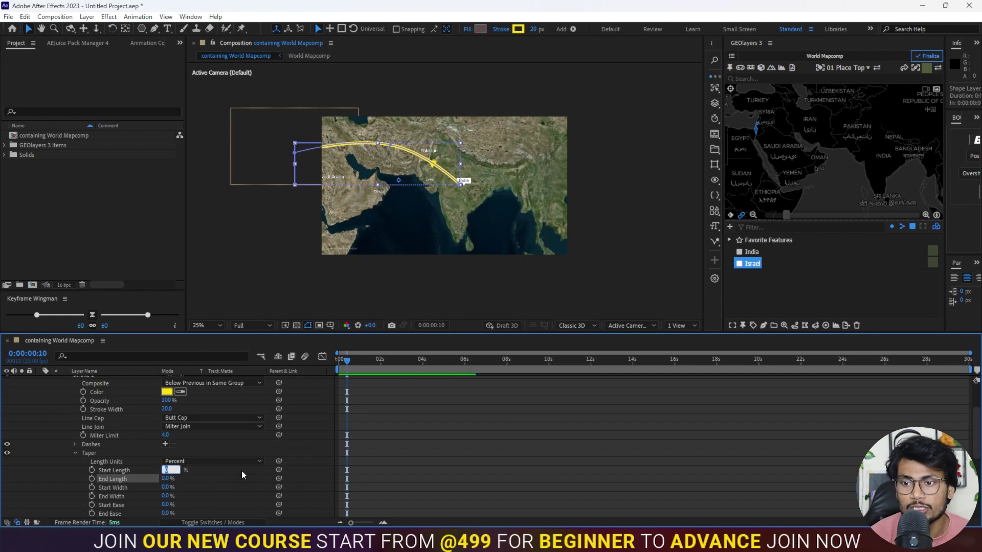
{"action": "type", "text": "100"}
{"action": "key", "text": "Return"}
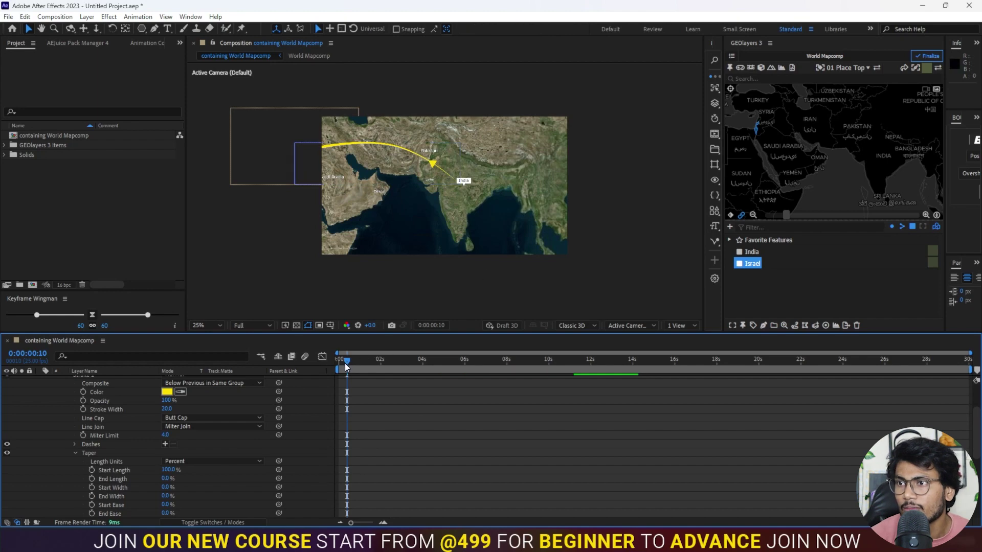
{"action": "mouse_move", "coordinate": [344, 363]}
{"action": "left_mouse_down"}
{"action": "mouse_move", "coordinate": [329, 367]}
{"action": "mouse_move", "coordinate": [373, 368]}
{"action": "left_mouse_up"}
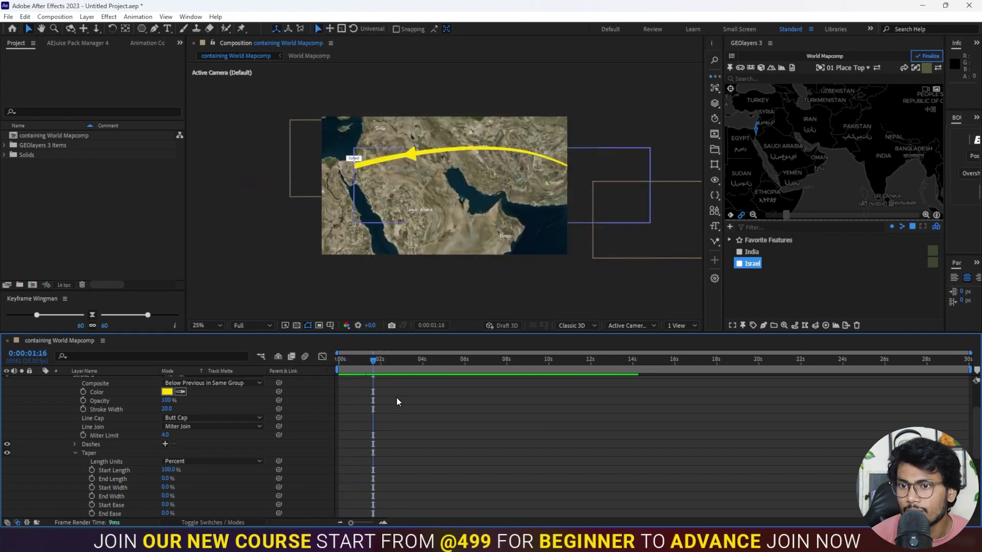
{"action": "scroll", "coordinate": [358, 423], "scroll_direction": "up", "scroll_amount": 5}
Add Trim Paths to Shape Layer 1 and expand Trim Paths 1
{"action": "left_click", "coordinate": [127, 396]}
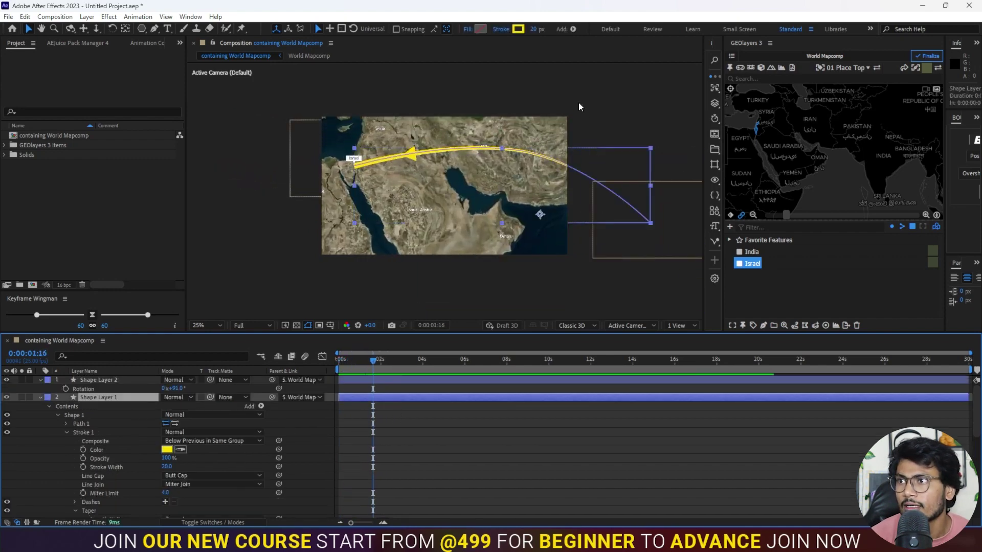
{"action": "left_click", "coordinate": [573, 32]}
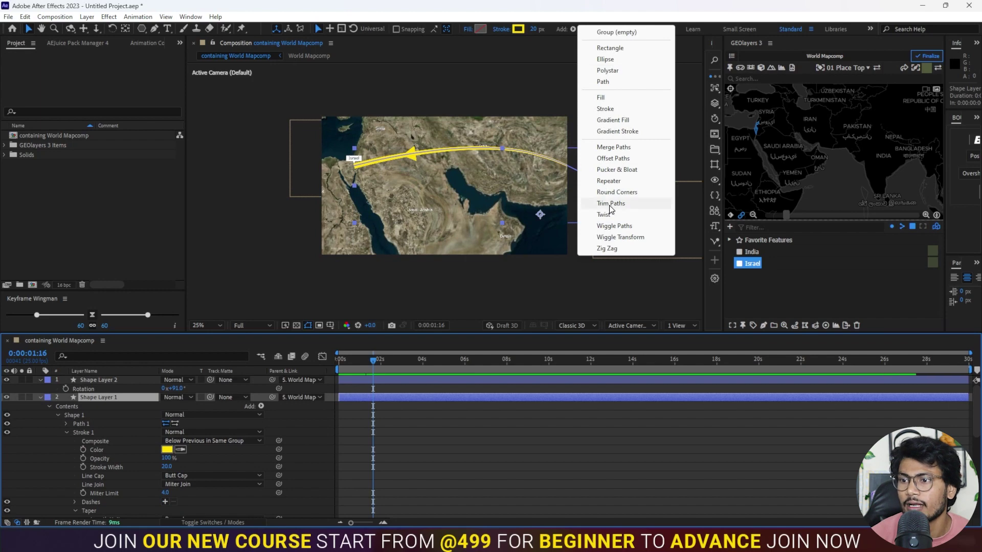
{"action": "left_click", "coordinate": [602, 203]}
{"action": "scroll", "coordinate": [81, 414], "scroll_direction": "up", "scroll_amount": 2}
{"action": "left_click", "coordinate": [67, 391]}
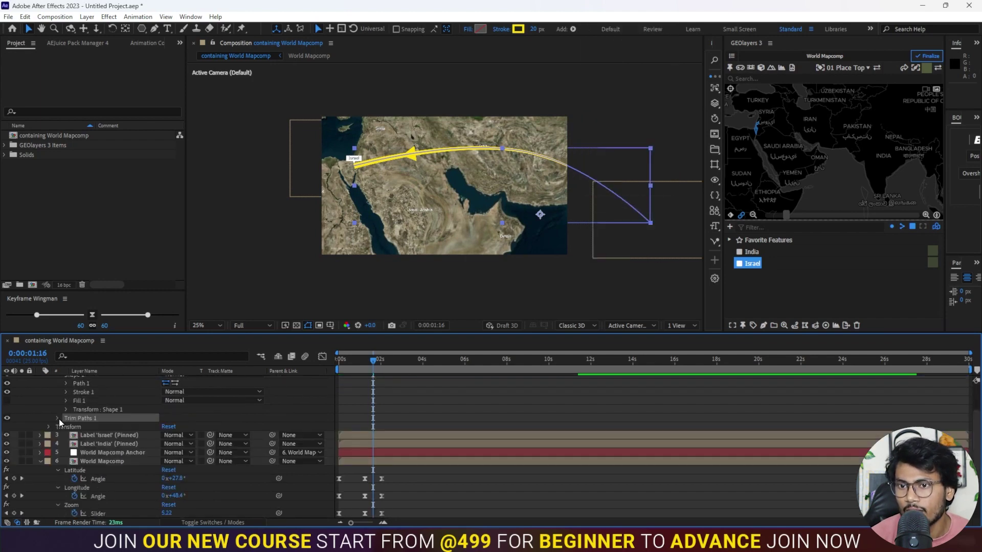
{"action": "left_click", "coordinate": [58, 418]}
{"action": "scroll", "coordinate": [406, 415], "scroll_direction": "up", "scroll_amount": 2}
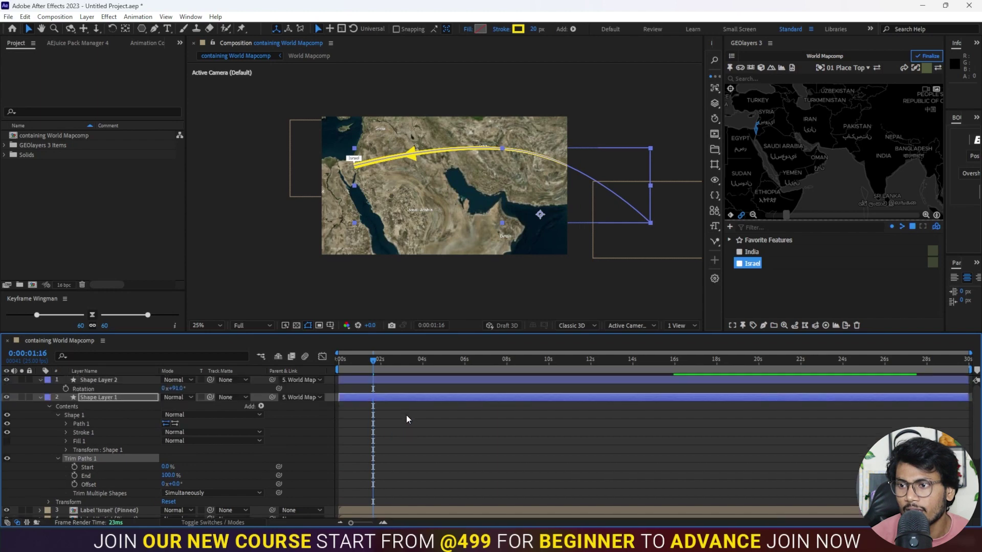
Jump to the arrow's last Position keyframe at 2:00 and keyframe Trim Paths End
{"action": "left_click", "coordinate": [403, 379]}
{"action": "key", "text": "p"}
{"action": "key", "text": "k"}
{"action": "left_click", "coordinate": [75, 475]}
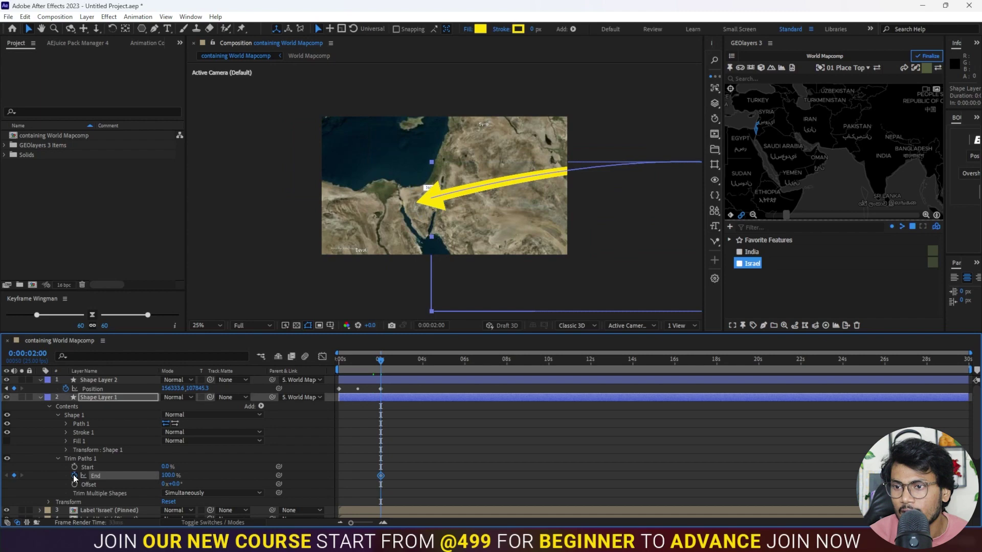
Set Trim Paths End to 0% at 0:00:00:00
{"action": "key", "text": "Home"}
{"action": "type", "text": "0"}
{"action": "key", "text": "Return"}
{"action": "left_click", "coordinate": [536, 262]}
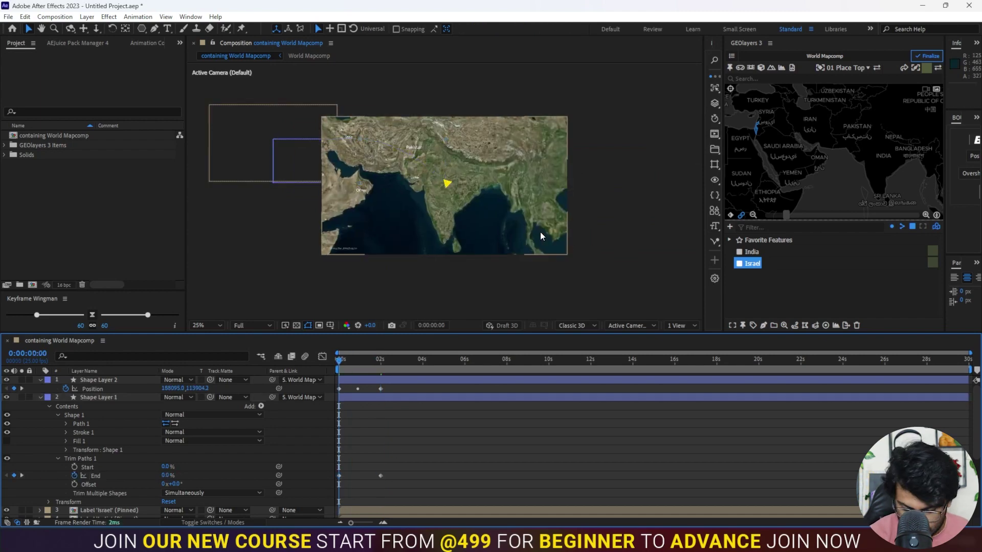
Fit the composition to the viewer and preview the arc drawing from India to Israel
{"action": "key", "text": "shift+slash"}
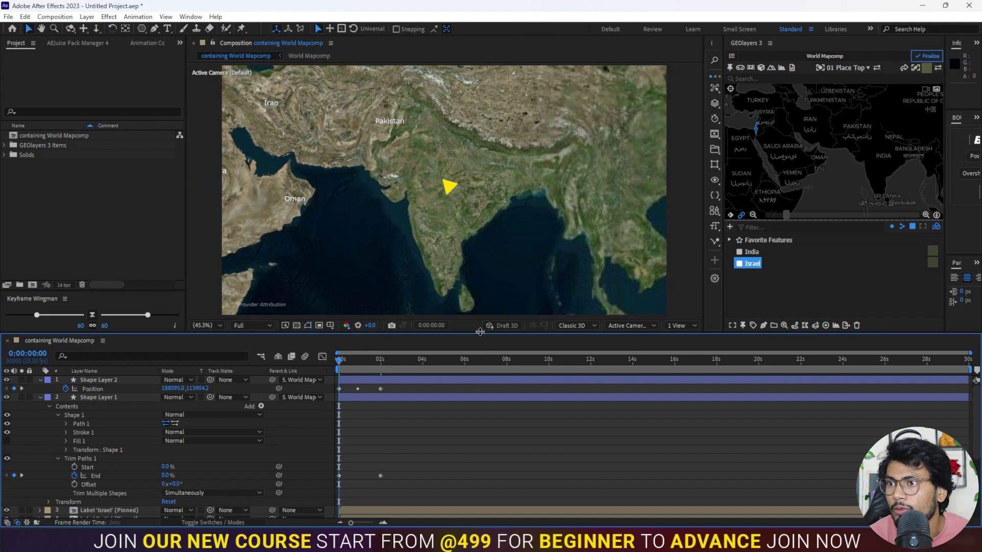
{"action": "key", "text": "space"}
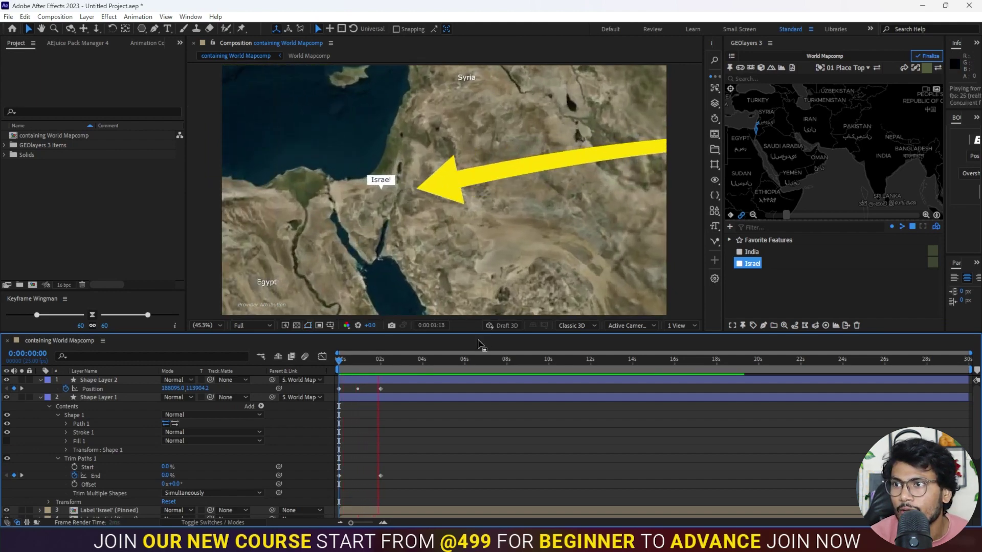
{"action": "key", "text": "space"}
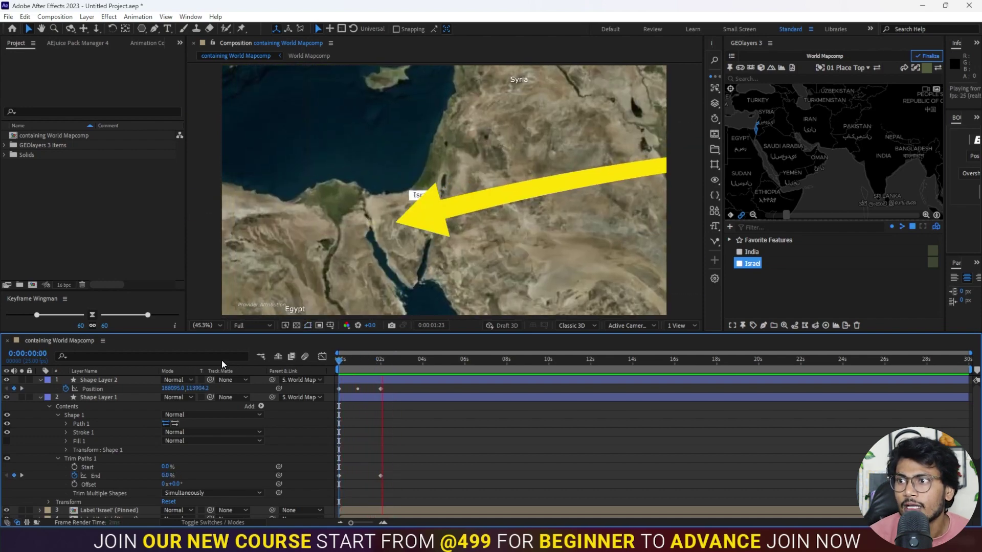
{"action": "left_click", "coordinate": [382, 360]}
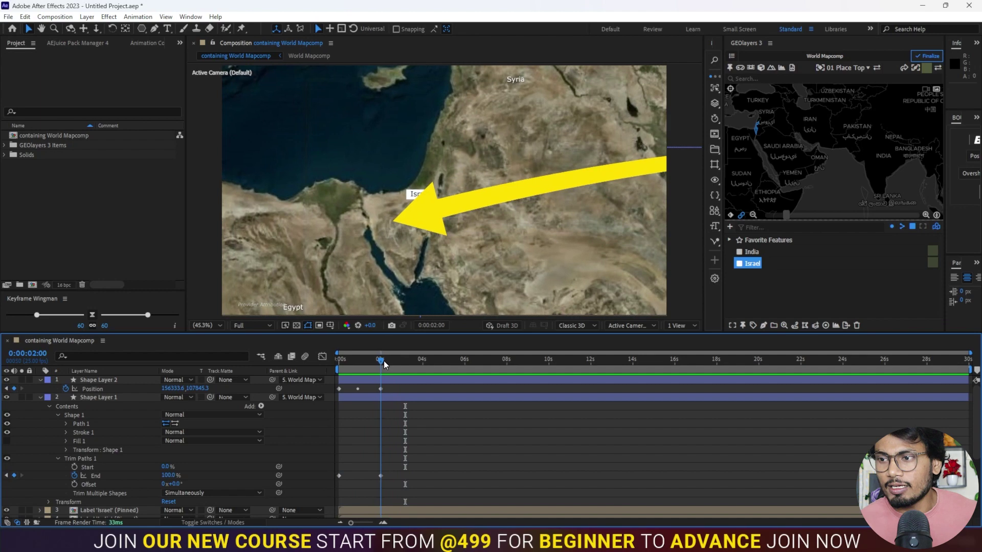
At 2 seconds, zoom and pan the World Mapcomp map closer on Israel and Egypt
{"action": "scroll", "coordinate": [511, 448], "scroll_direction": "down", "scroll_amount": 3}
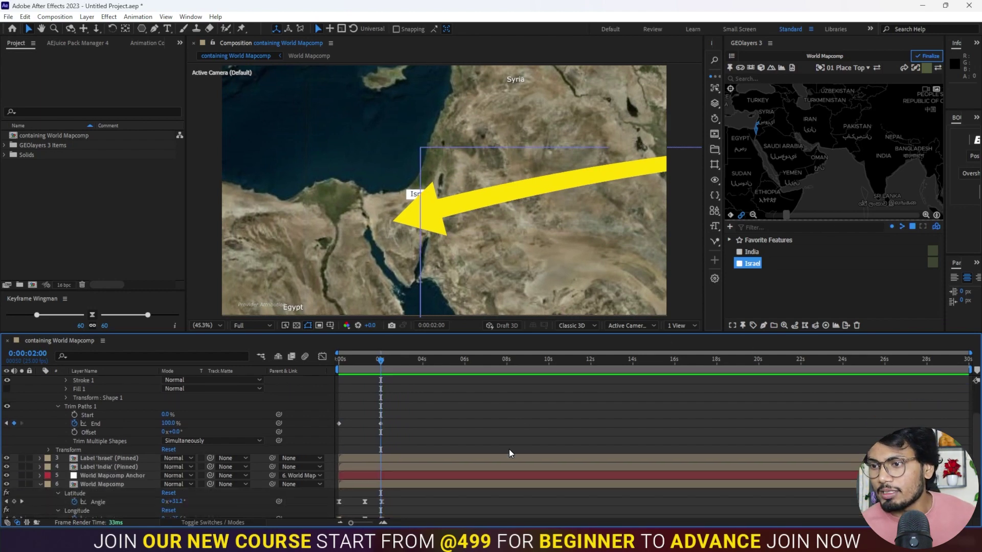
{"action": "left_click", "coordinate": [418, 457]}
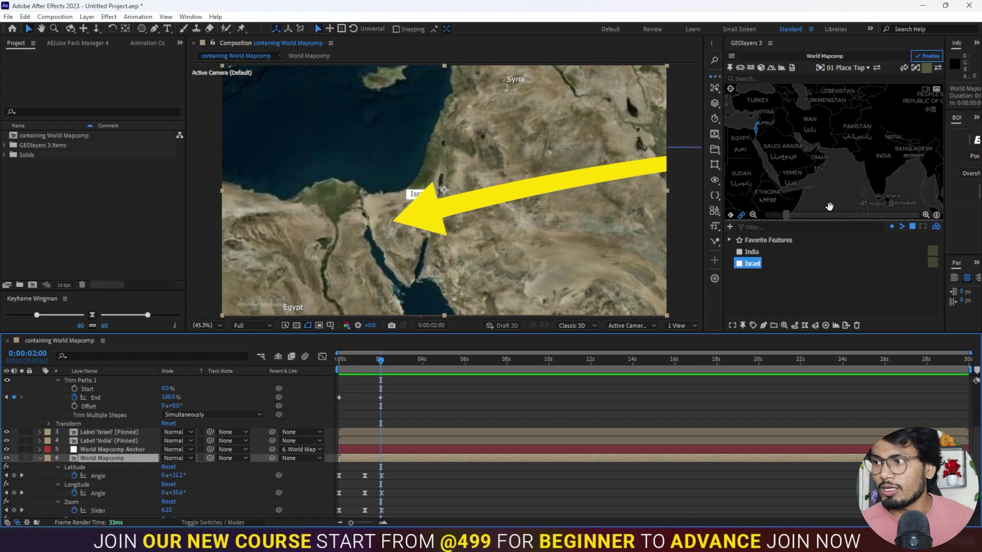
{"action": "scroll", "coordinate": [793, 131], "scroll_direction": "down", "scroll_amount": 3}
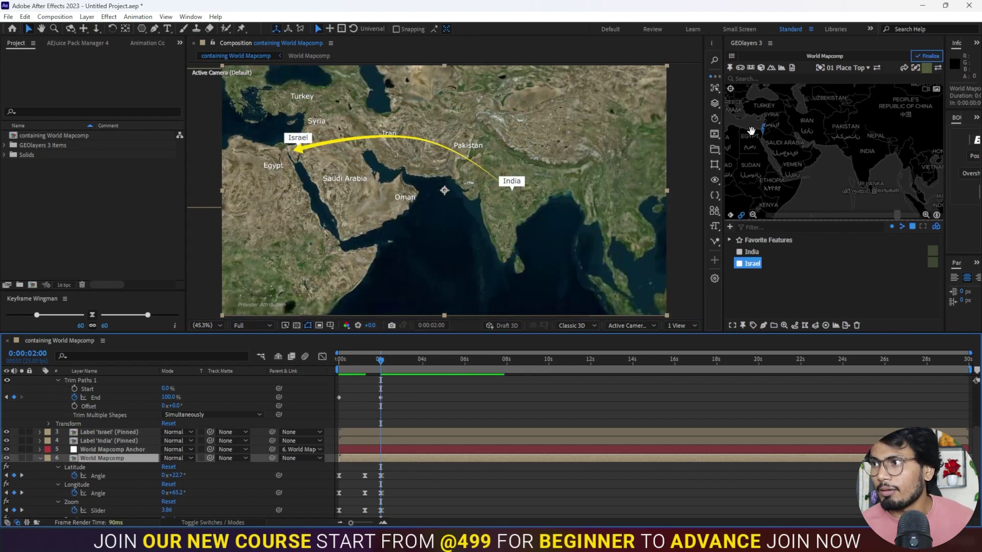
{"action": "scroll", "coordinate": [751, 131], "scroll_direction": "up", "scroll_amount": 3}
{"action": "left_click_drag", "start_coordinate": [798, 138], "coordinate": [853, 148]}
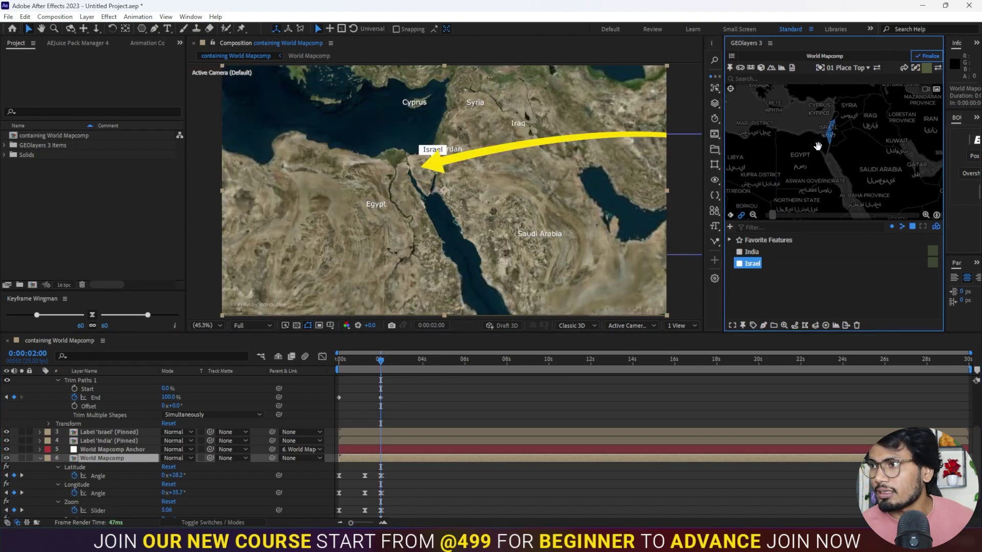
{"action": "scroll", "coordinate": [840, 131], "scroll_direction": "up", "scroll_amount": 1}
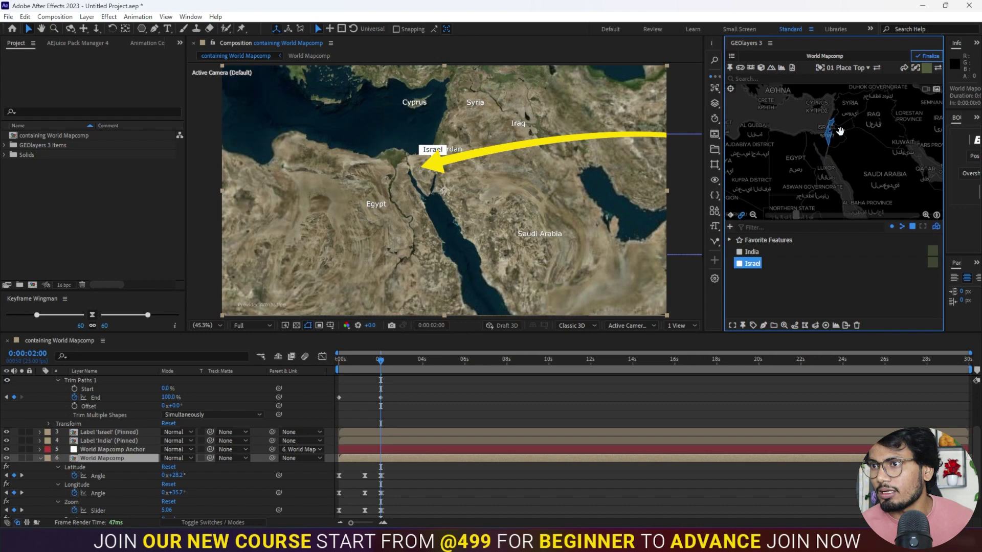
{"action": "scroll", "coordinate": [840, 137], "scroll_direction": "up", "scroll_amount": 1}
{"action": "left_click_drag", "start_coordinate": [842, 143], "coordinate": [844, 154]}
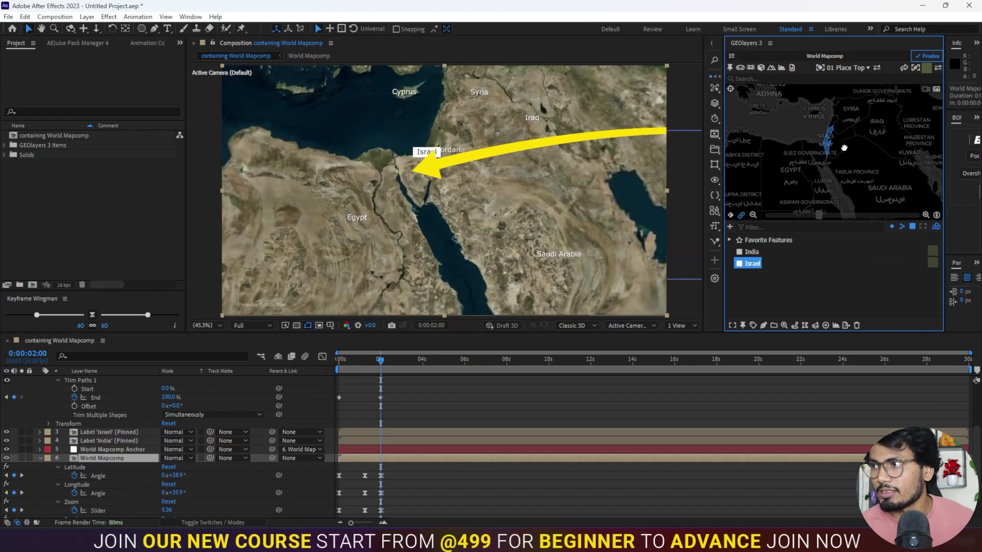
Marquee-select the extra World Mapcomp keyframes after the two-second mark
{"action": "left_click", "coordinate": [416, 470]}
{"action": "left_click", "coordinate": [415, 463]}
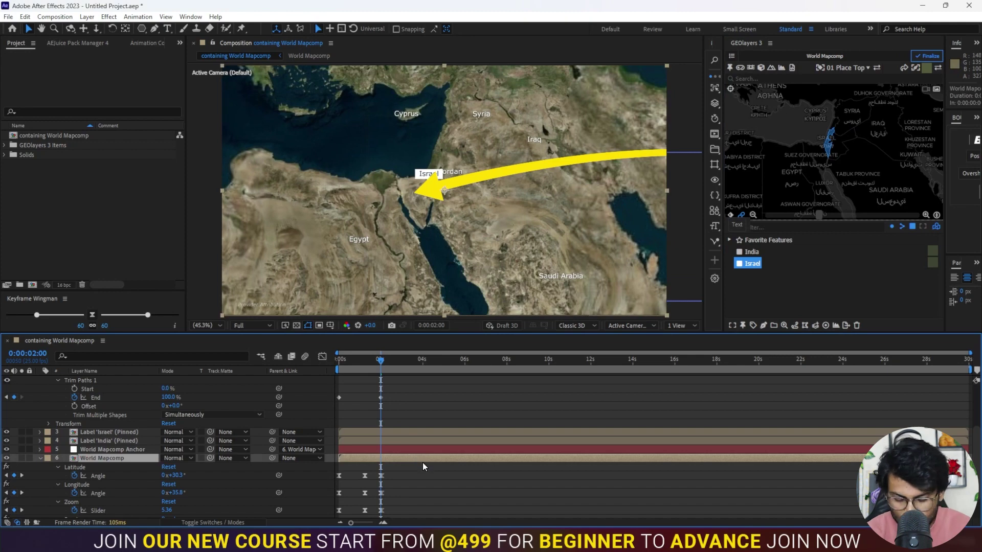
{"action": "scroll", "coordinate": [419, 480], "scroll_direction": "up", "scroll_amount": 5}
{"action": "left_click_drag", "start_coordinate": [398, 471], "coordinate": [384, 515]}
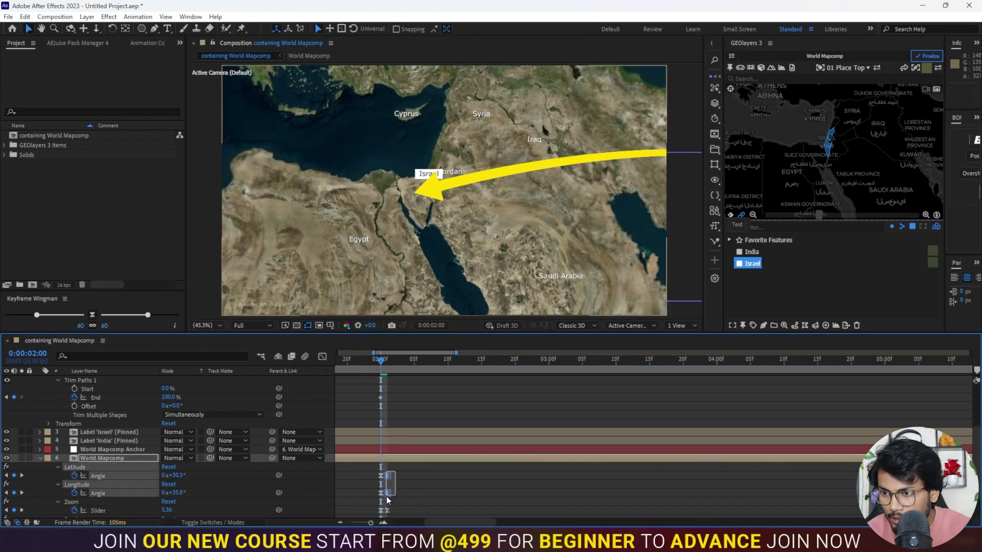
Delete the stray Latitude, Longitude, Zoom, Bearing and Pitch keyframes after two seconds
{"action": "key", "text": "Delete"}
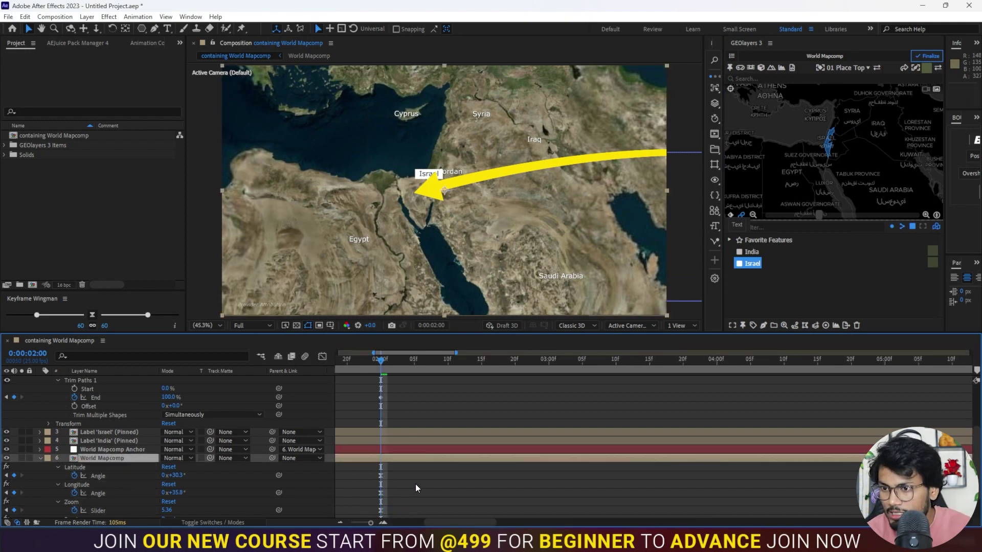
{"action": "scroll", "coordinate": [417, 488], "scroll_direction": "down", "scroll_amount": 3}
{"action": "left_click_drag", "start_coordinate": [401, 491], "coordinate": [387, 521]}
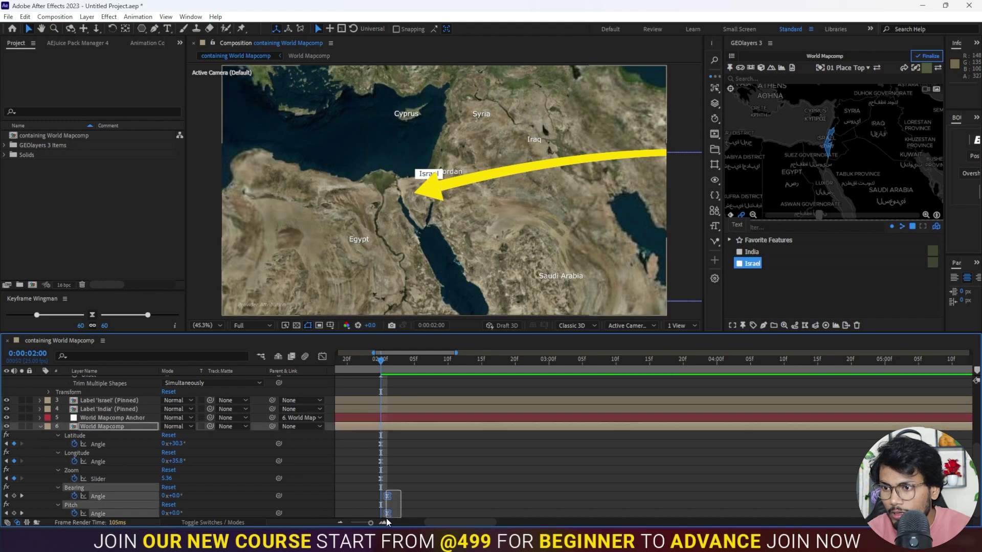
{"action": "key", "text": "Delete"}
{"action": "left_click_drag", "start_coordinate": [453, 522], "coordinate": [428, 523]}
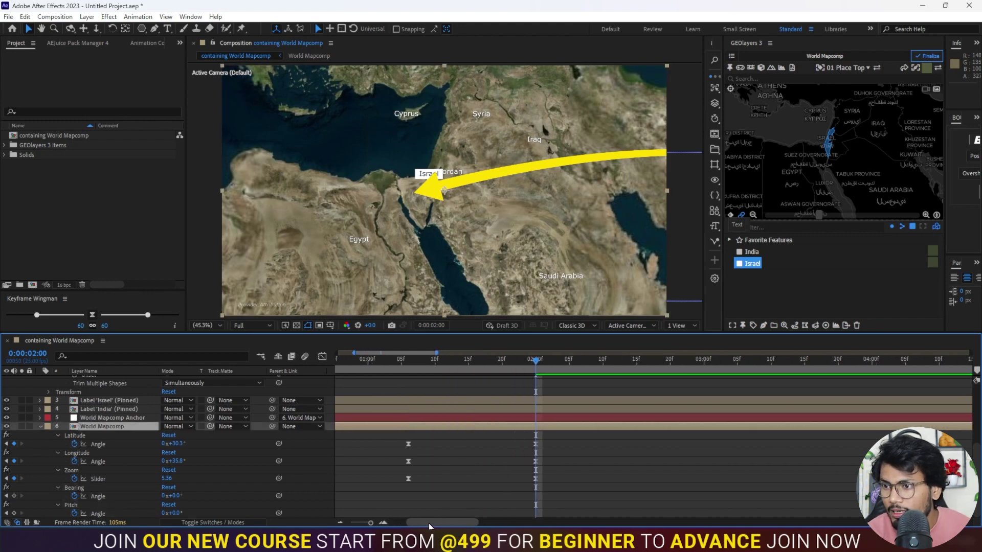
{"action": "left_click_drag", "start_coordinate": [493, 438], "coordinate": [472, 491]}
{"action": "key", "text": "Delete"}
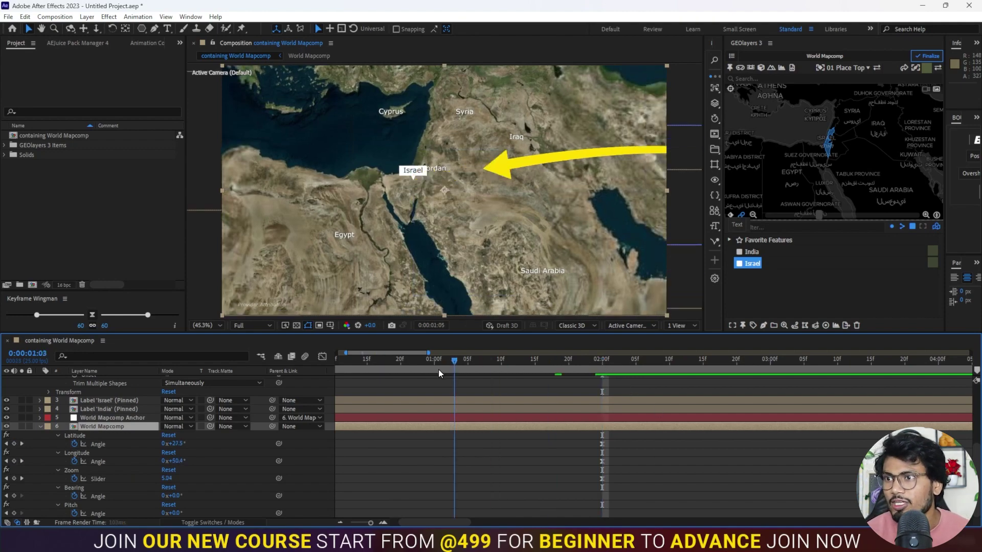
Scrub back to the start over India and play through the map move
{"action": "left_click_drag", "start_coordinate": [603, 364], "coordinate": [253, 379]}
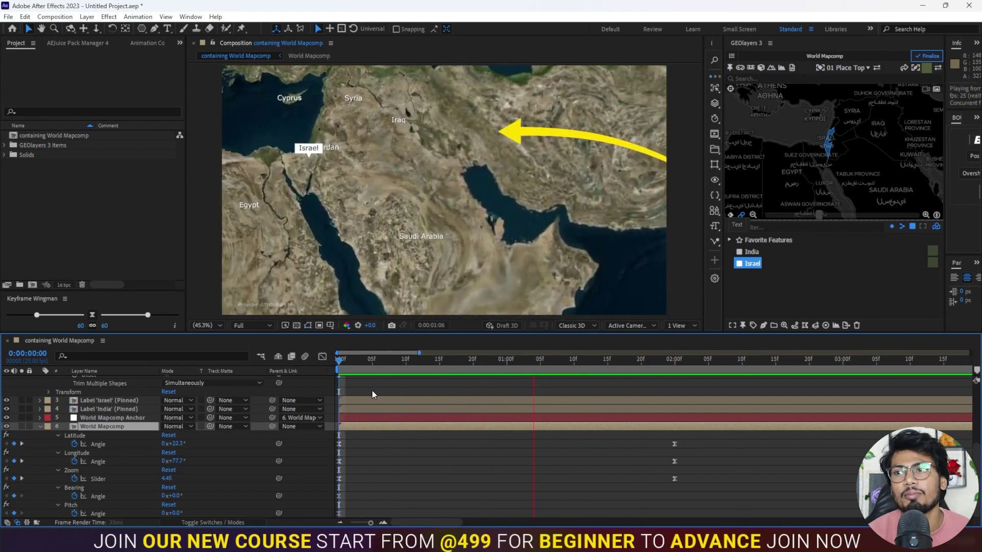
{"action": "key", "text": "space"}
{"action": "left_click", "coordinate": [595, 187]}
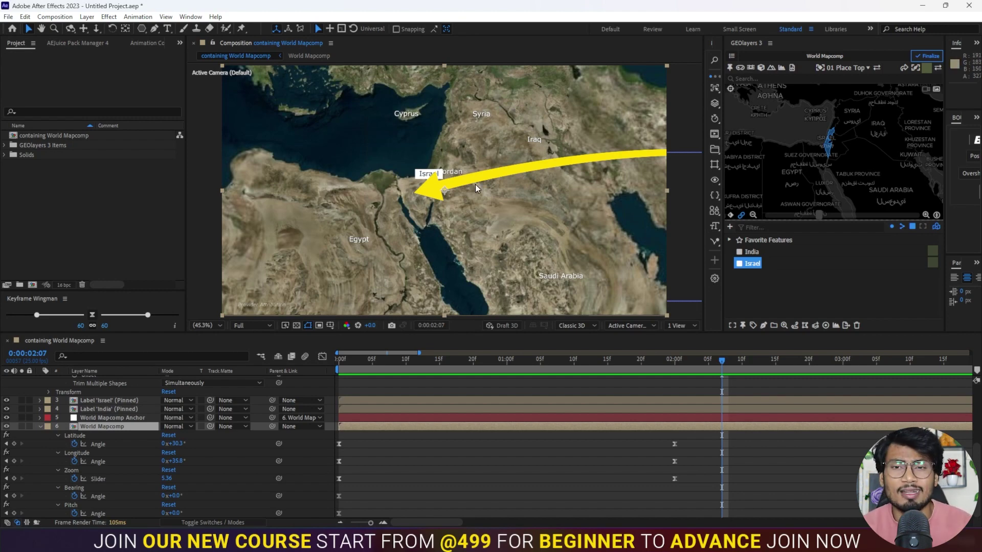
{"action": "key", "text": "Home"}
{"action": "key", "text": "space"}
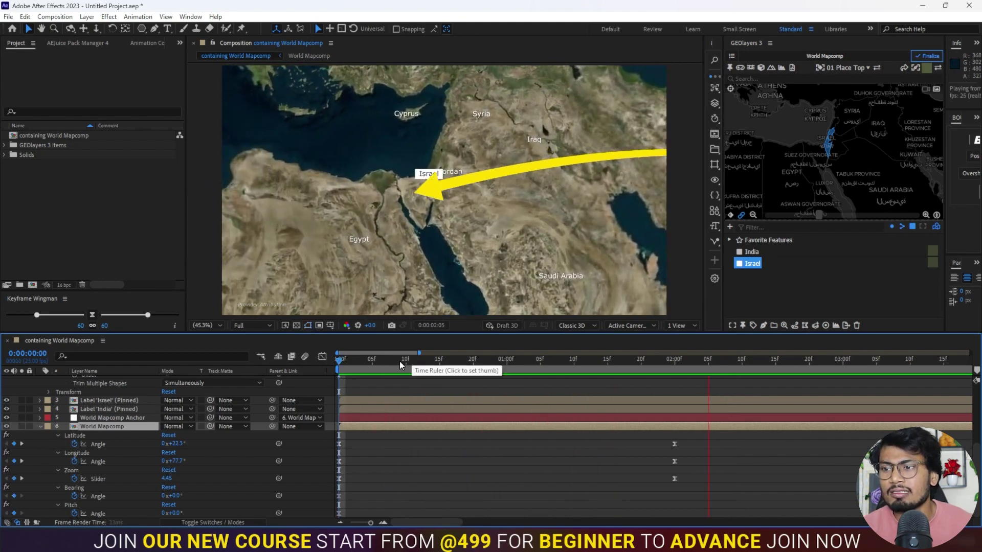
{"action": "key", "text": "space"}
{"action": "key", "text": "space"}
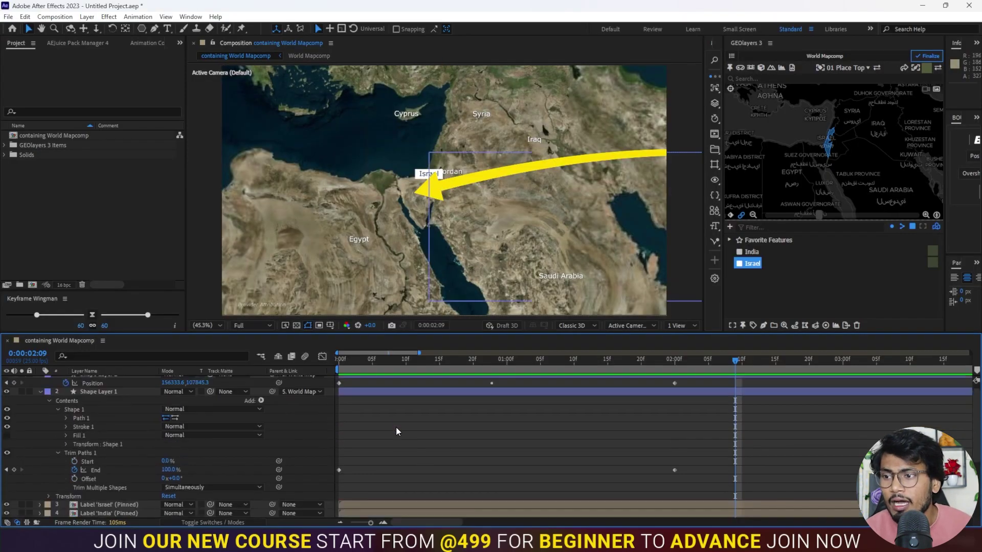
Apply Drop Shadow to Shape Layer 1 with Distance 20 and Softness 40, then preview
{"action": "scroll", "coordinate": [399, 430], "scroll_direction": "up", "scroll_amount": 5}
{"action": "left_click", "coordinate": [404, 399]}
{"action": "key", "text": "ctrl+space"}
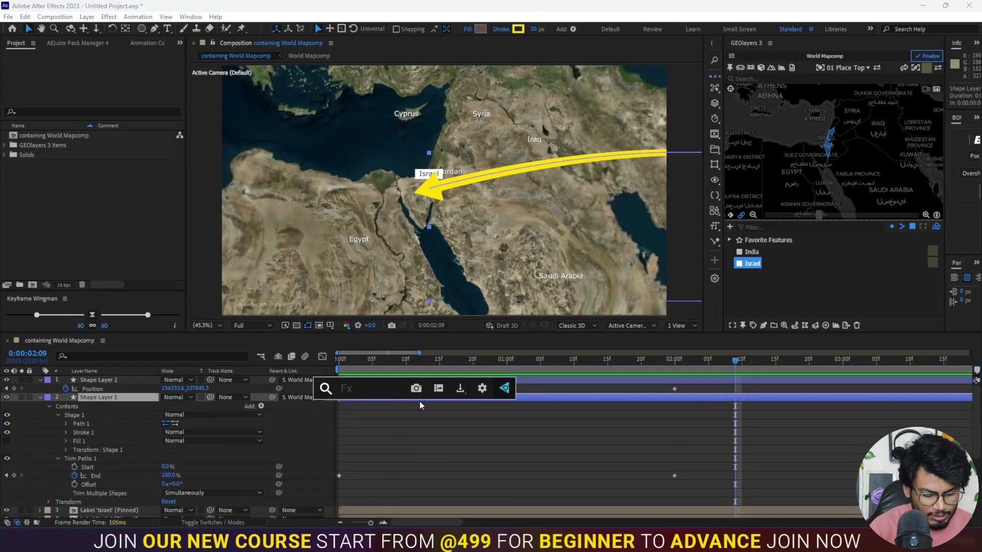
{"action": "type", "text": "drop"}
{"action": "key", "text": "Return"}
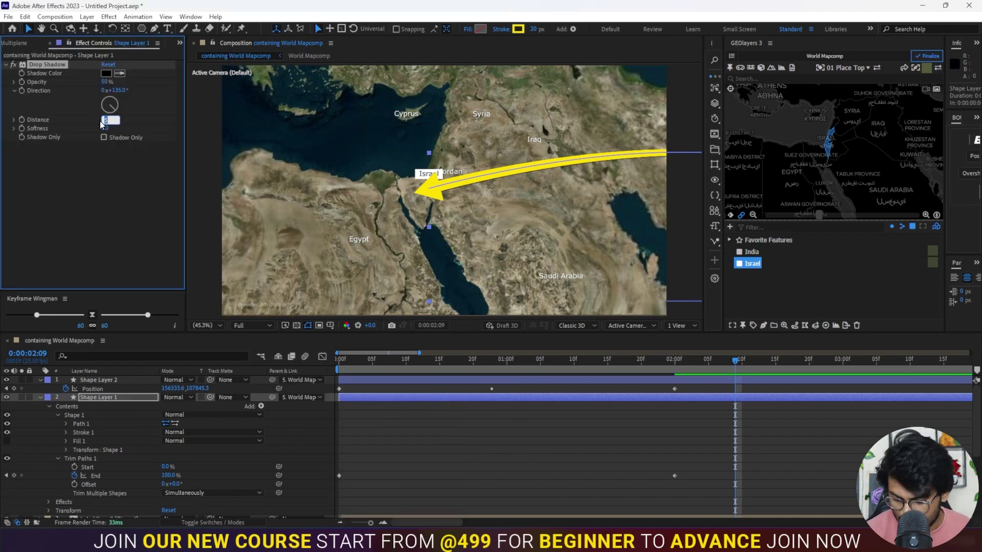
{"action": "key", "text": "Return"}
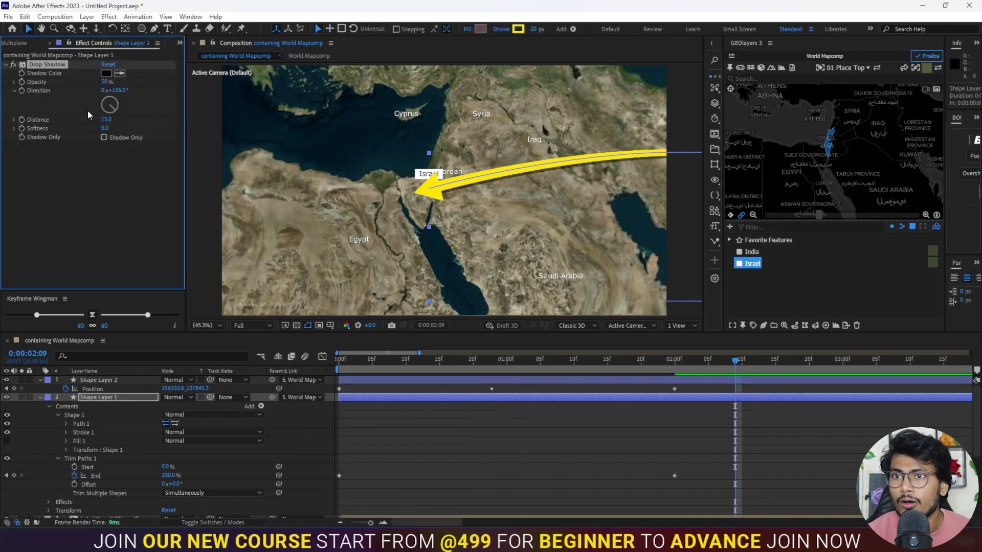
{"action": "left_click_drag", "start_coordinate": [105, 121], "coordinate": [115, 136]}
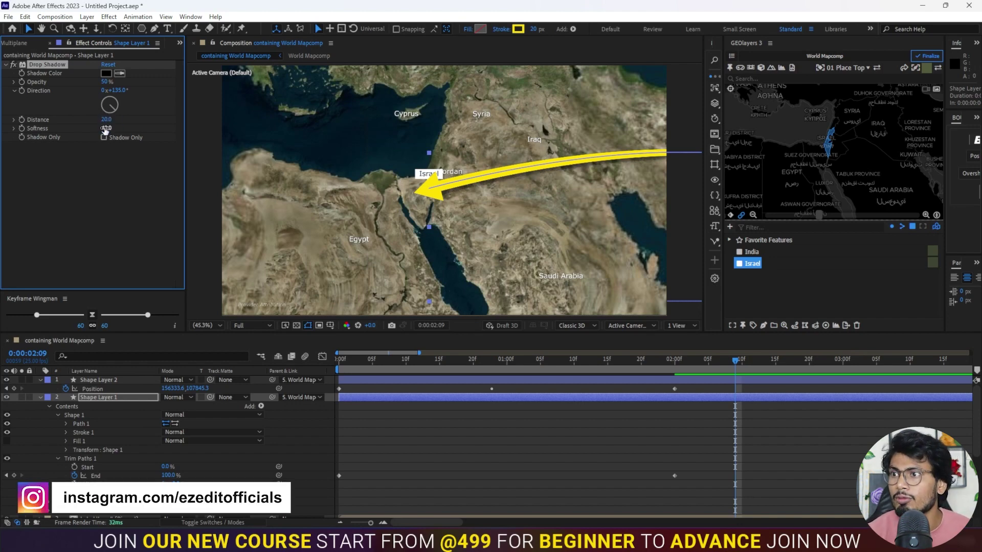
{"action": "key", "text": "space"}
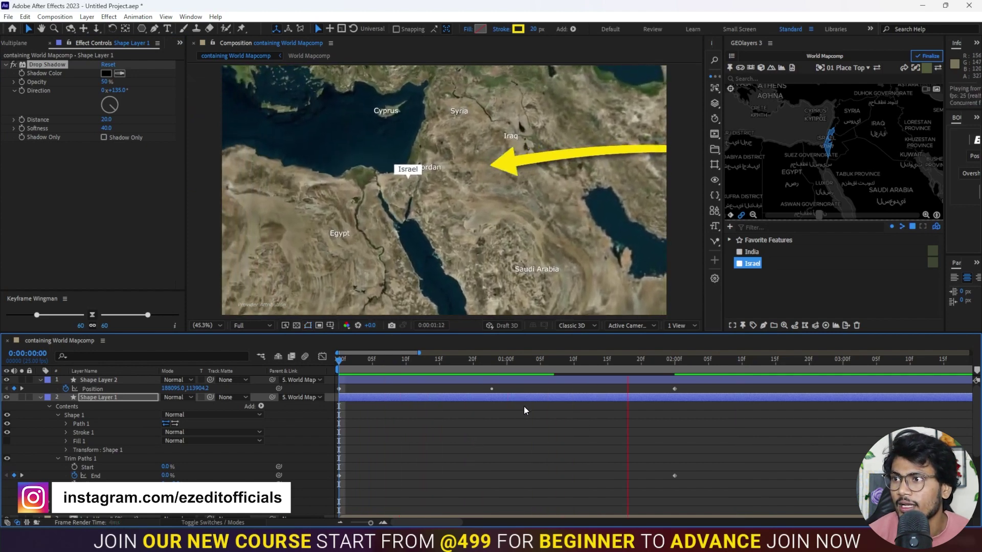
{"action": "key", "text": "space"}
Paste the arc's Drop Shadow onto Shape Layer 2's triangle and preview from the start
{"action": "key", "text": "F3"}
{"action": "left_click", "coordinate": [387, 388]}
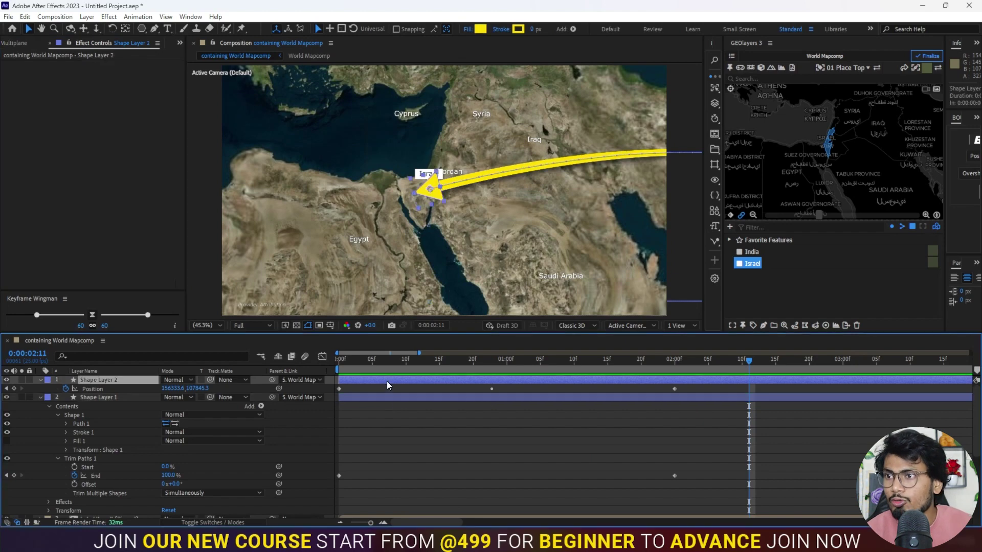
{"action": "key", "text": "ctrl+v"}
{"action": "key", "text": "Home"}
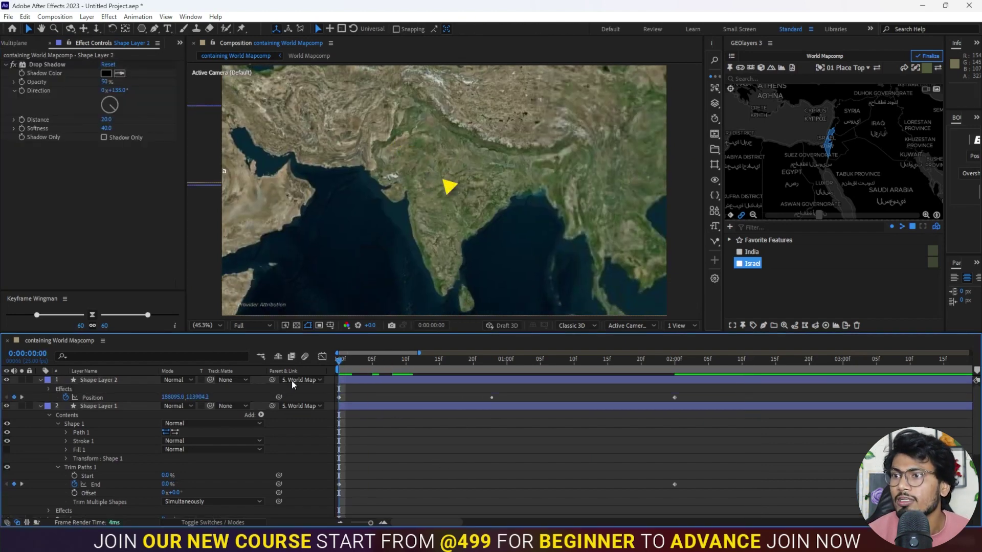
{"action": "key", "text": "space"}
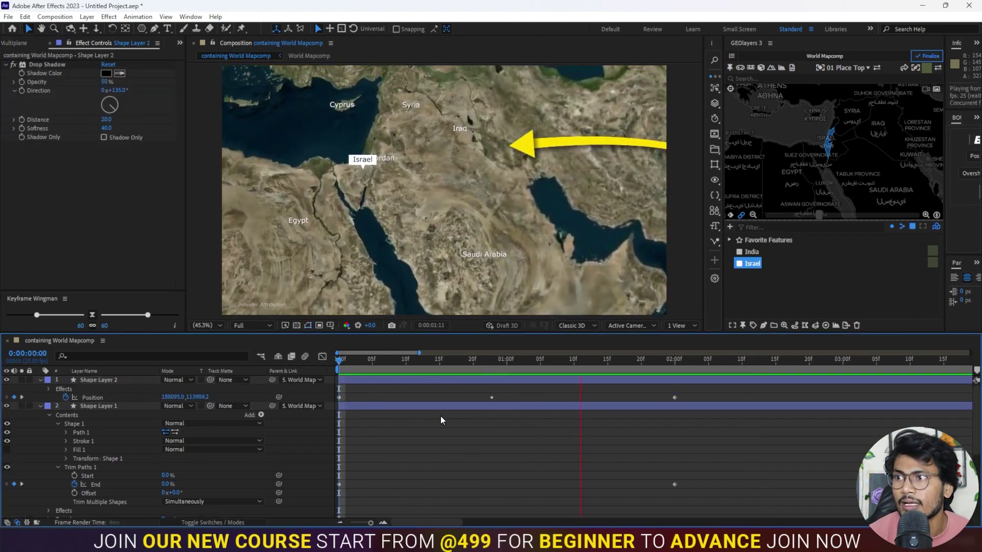
{"action": "key", "text": "space"}
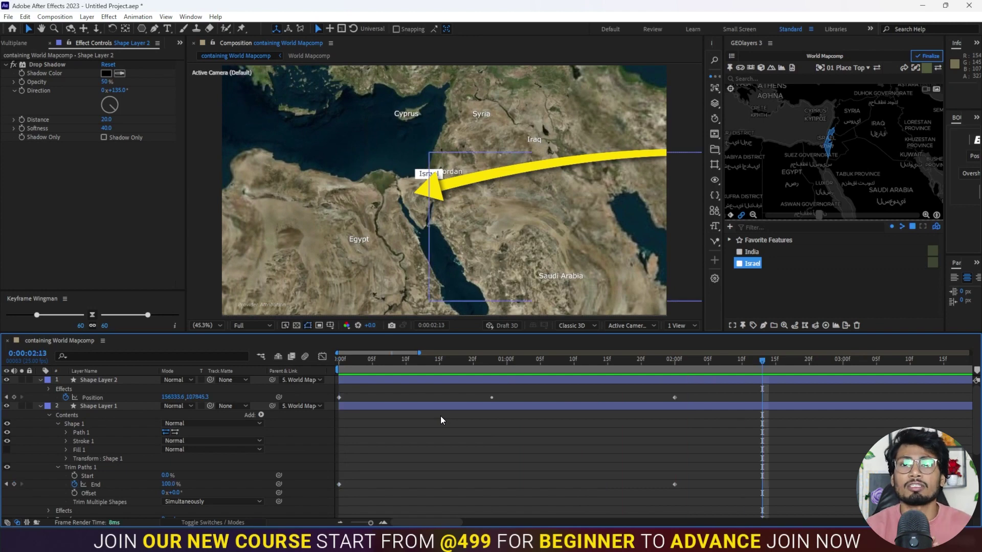